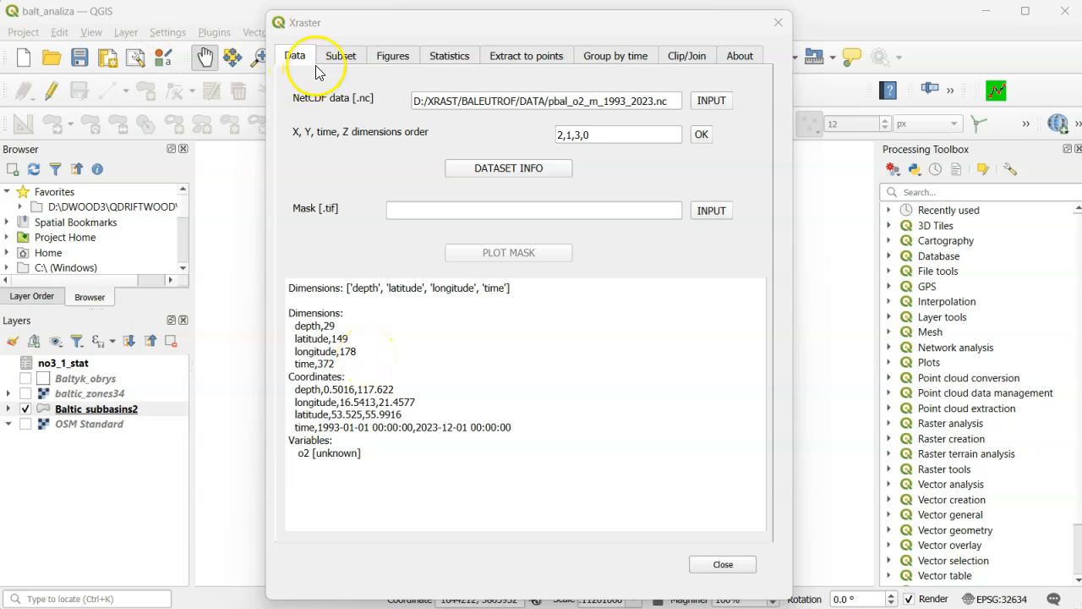
- Reset the subset ranges for the o2 variable, then limit Z to 0 and time to '1993-1-1 0:0'
left_click(339, 56)
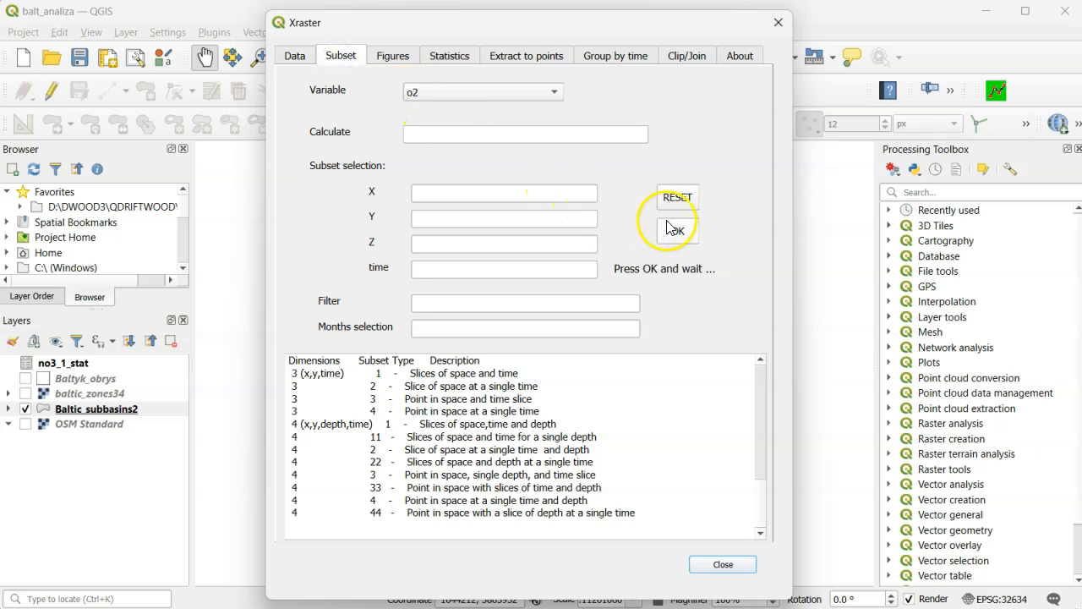
left_click(677, 197)
left_click_drag(498, 242, 322, 221)
type("0")
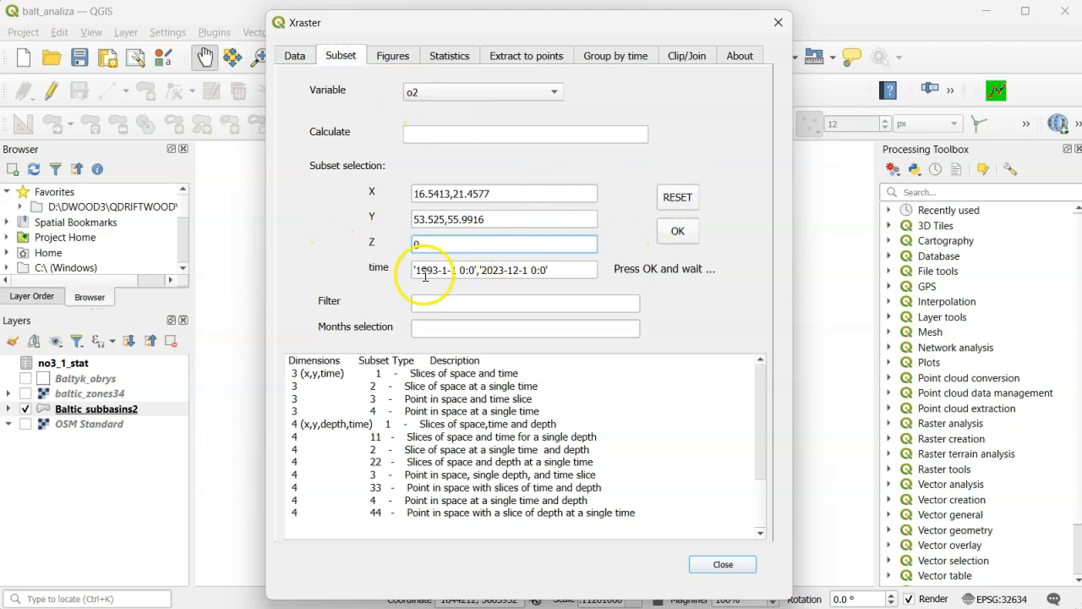
left_click(552, 271)
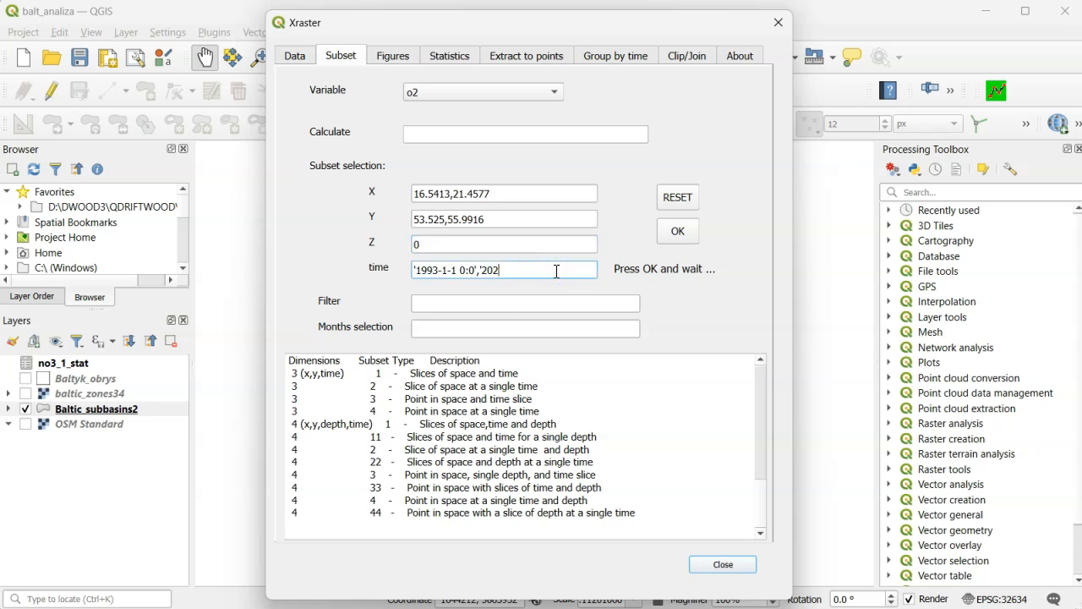
left_click(541, 159)
- Set the subset's X range to 16,22 and its Y range to 53,57, and apply the selection
left_click(448, 194)
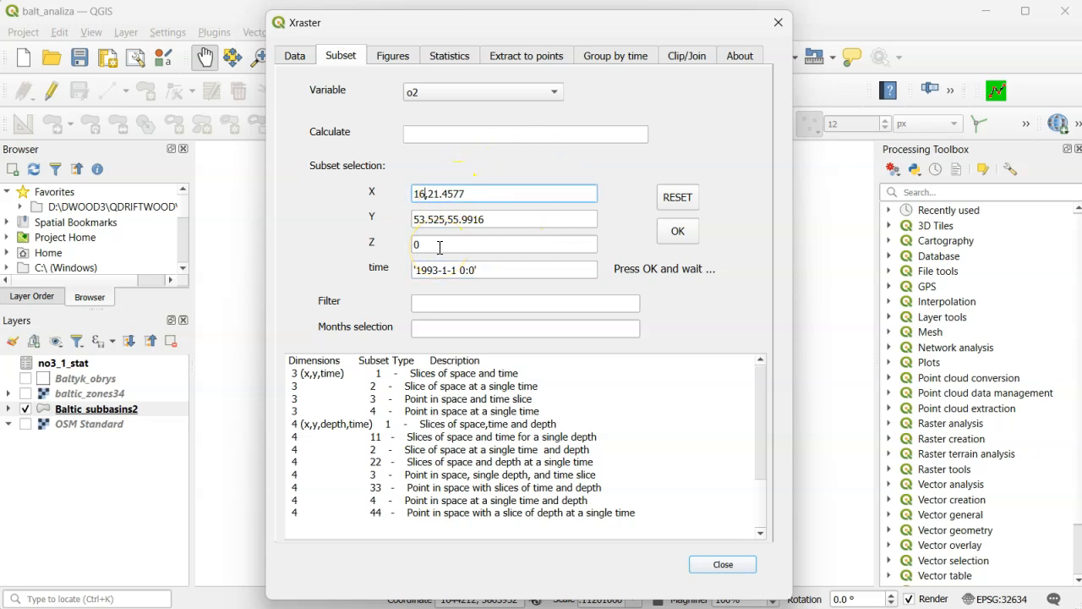
left_click(461, 193)
type("2")
left_click(443, 218)
key("BackSpace")
key("BackSpace")
key("BackSpace")
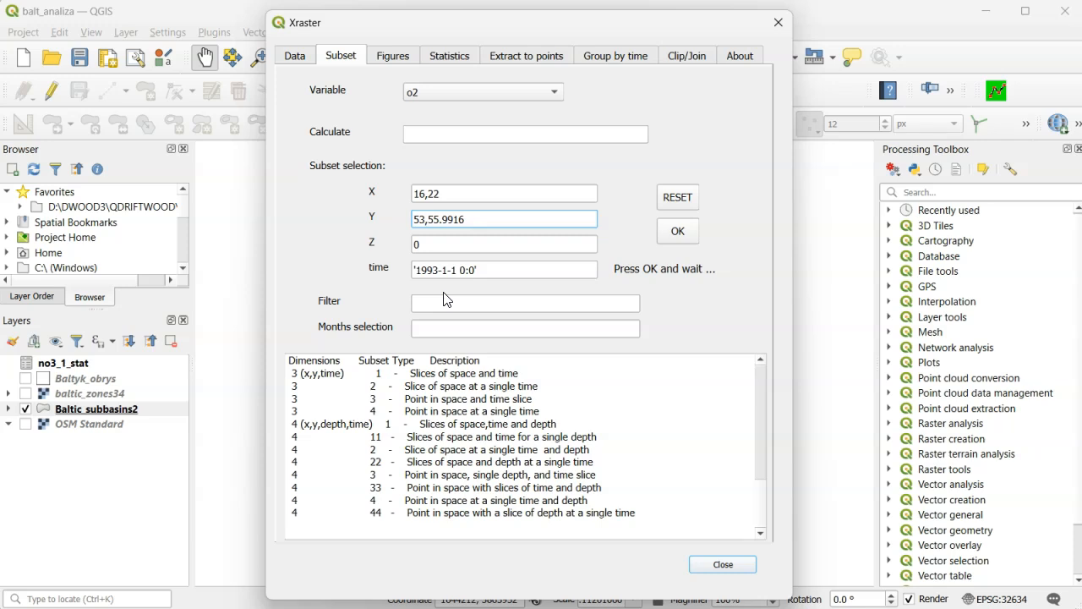
left_click(465, 219)
type("7")
left_click(678, 233)
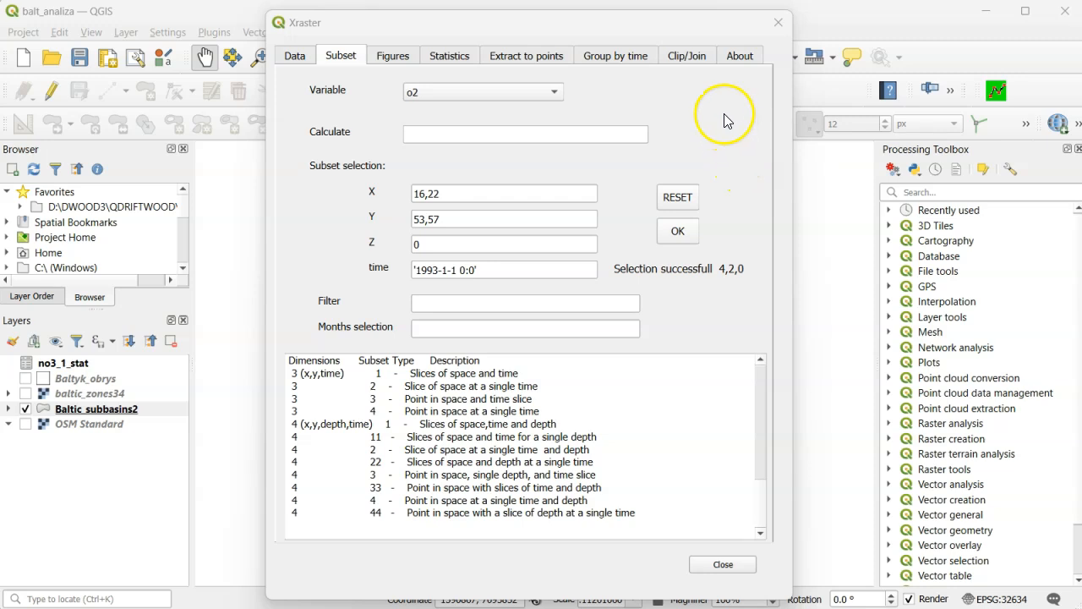
- Save the current subset selection as maska.nc in the DATA folder and apply dimension order 2,1,3,0 to that file
left_click(687, 57)
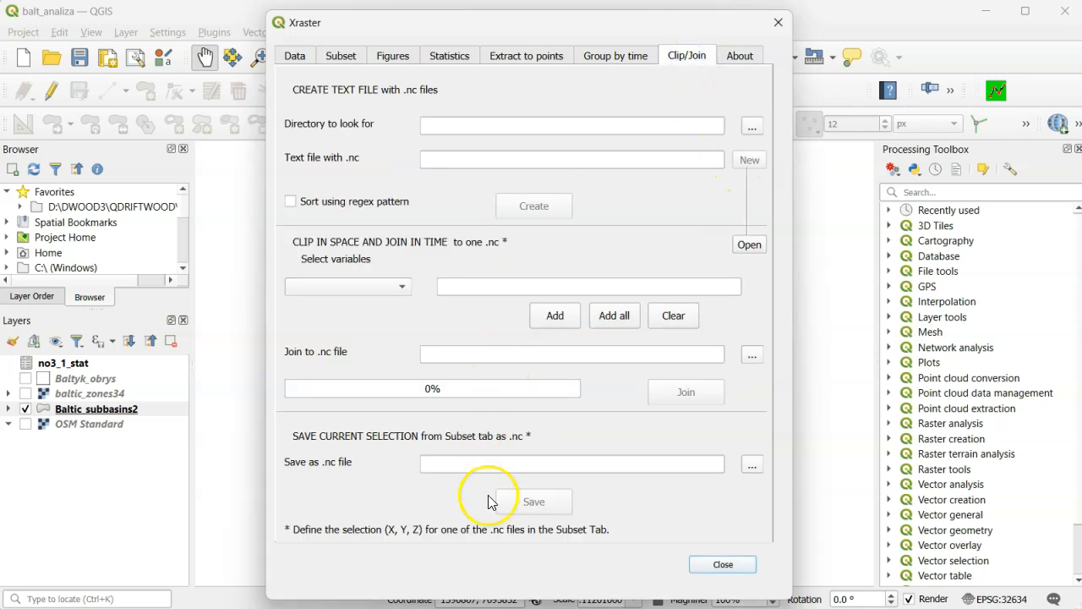
left_click(751, 465)
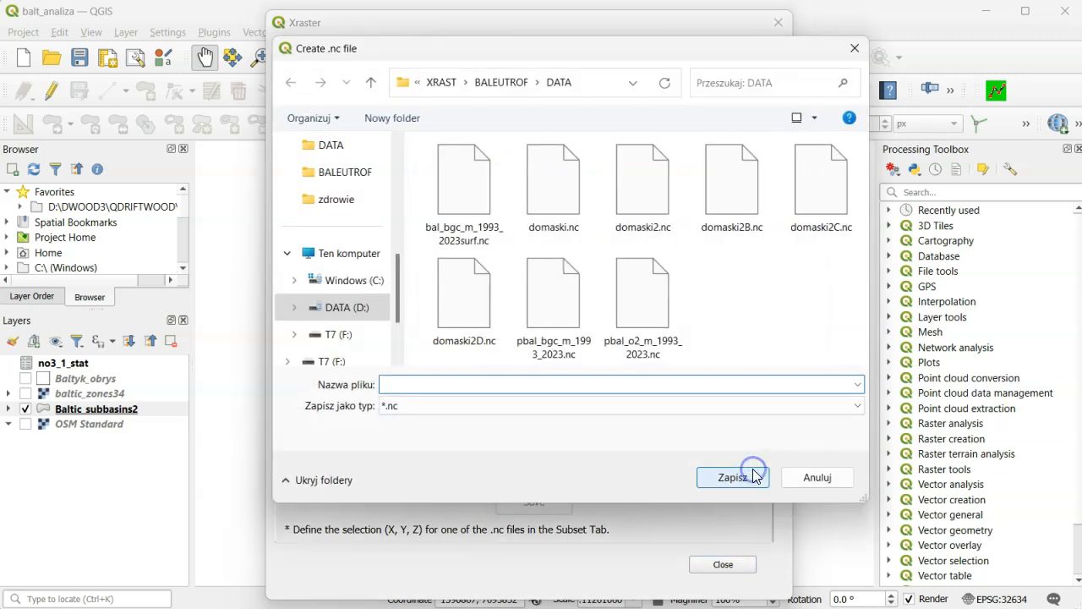
type("maska")
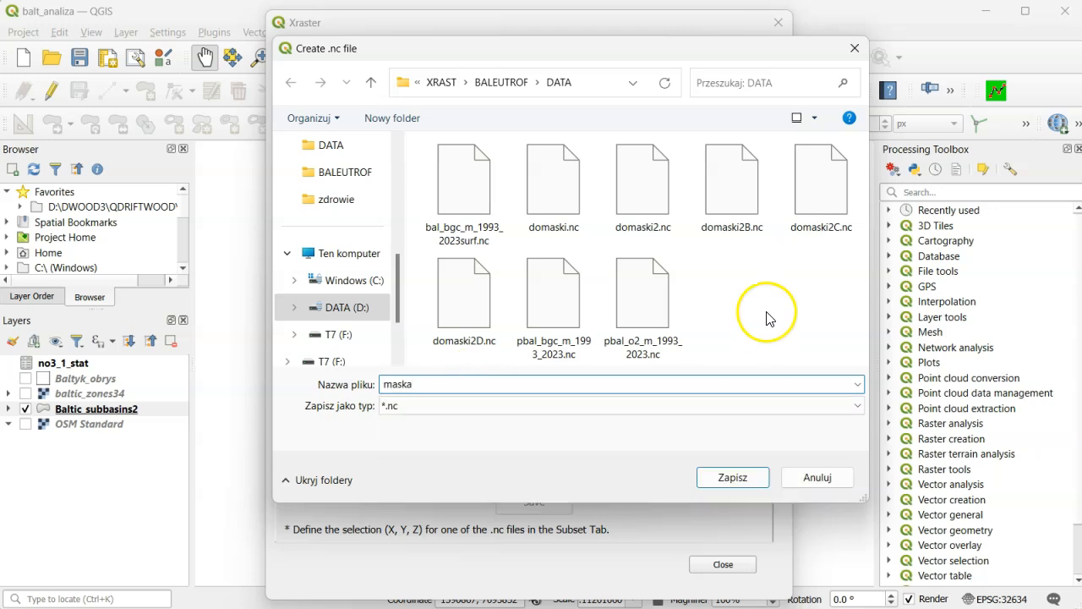
left_click(735, 478)
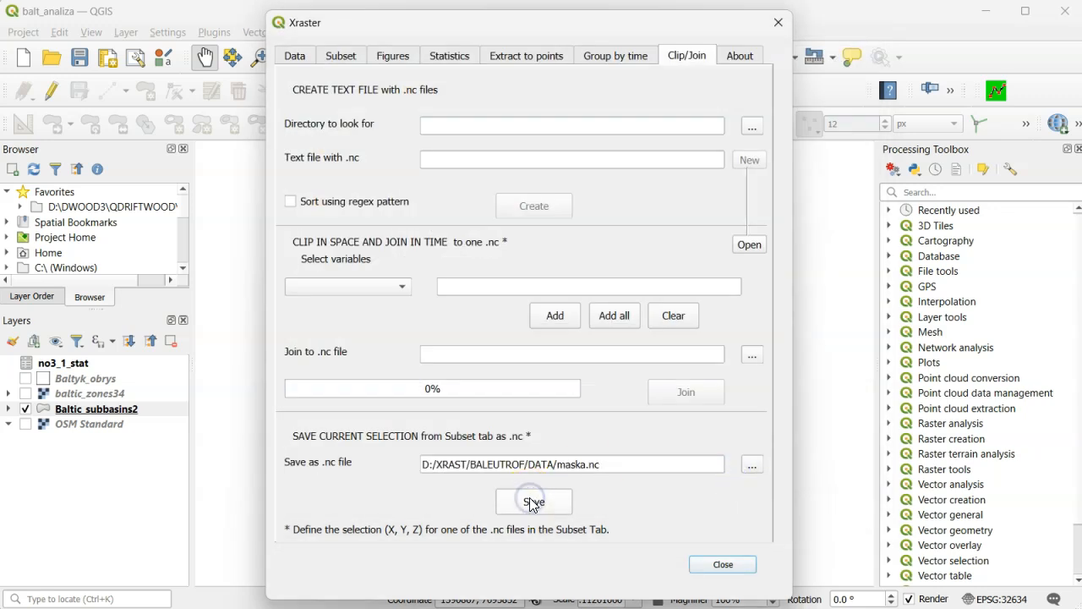
left_click(532, 502)
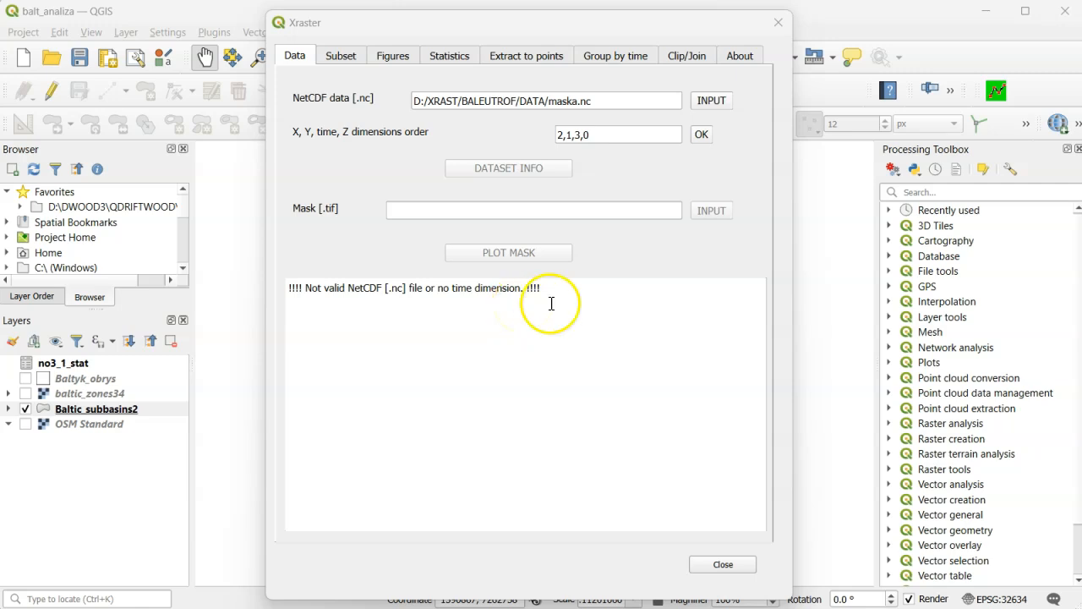
left_click(699, 135)
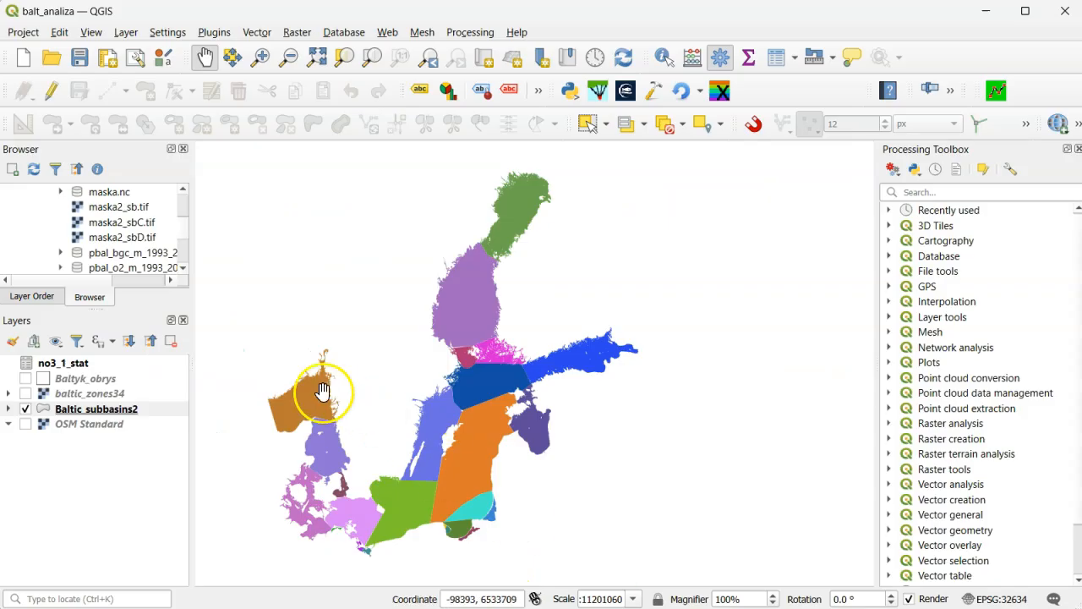
- Add the maska raster from maska.nc to the map as a layer
left_click(60, 192)
left_click(101, 210)
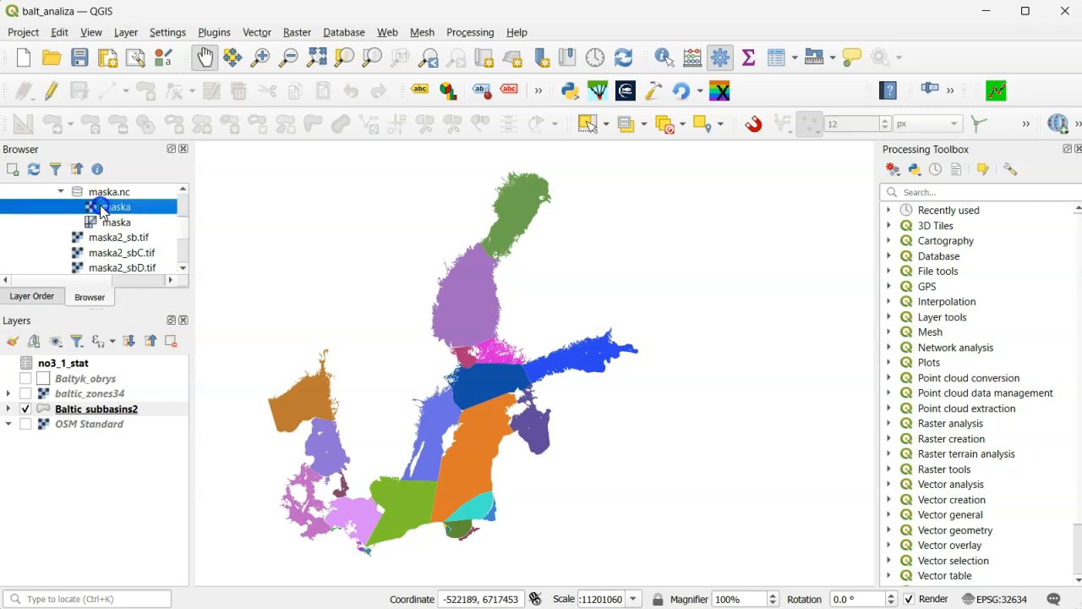
left_click_drag(140, 221, 303, 282)
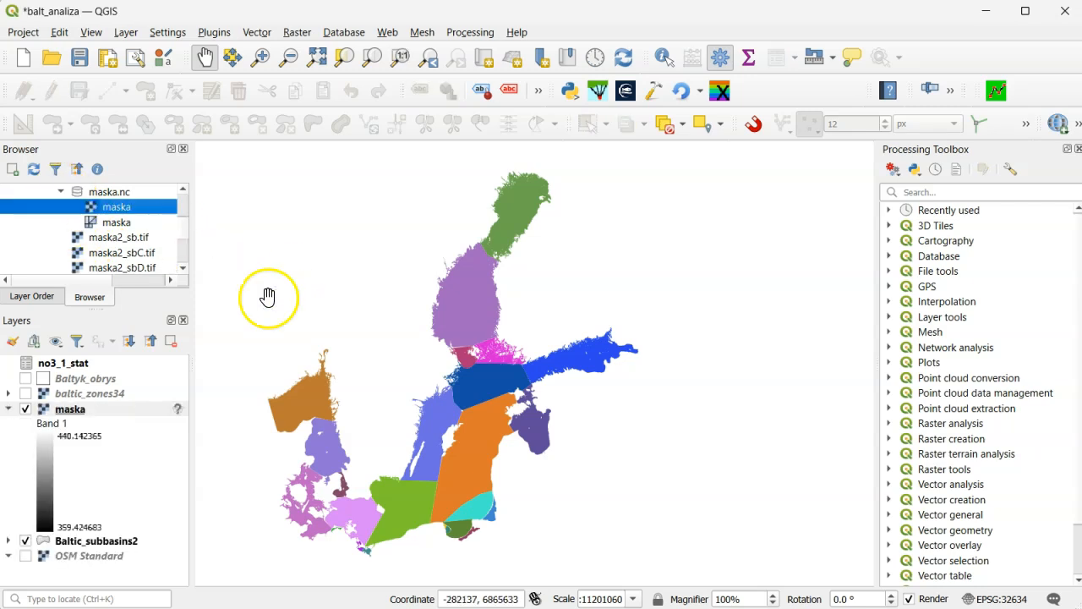
- Assign the coordinate reference system EPSG:4326 - WGS 84 to the maska layer
right_click(110, 408)
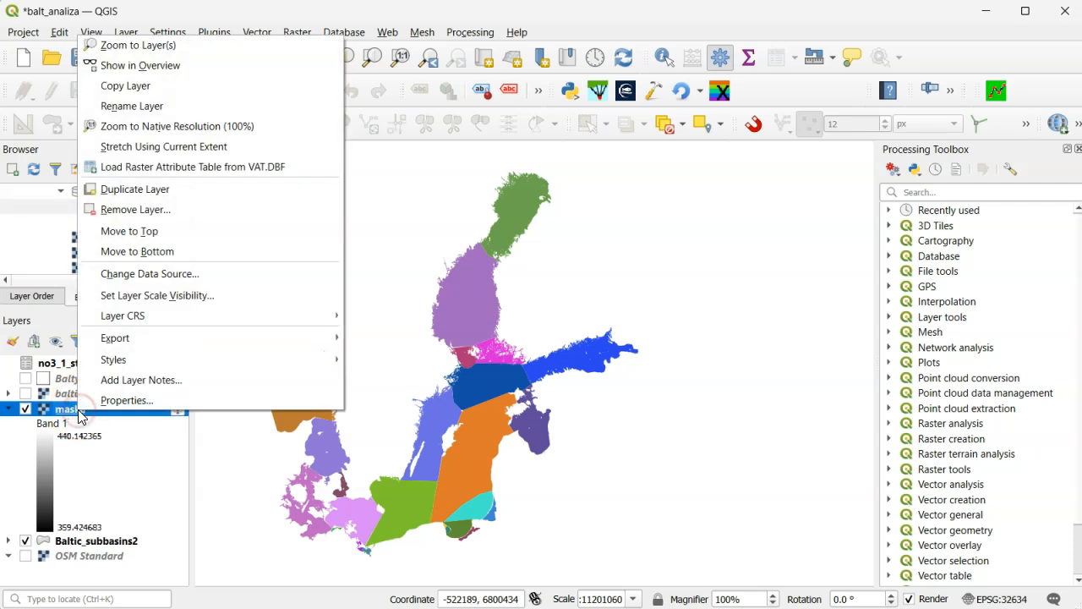
left_click(113, 402)
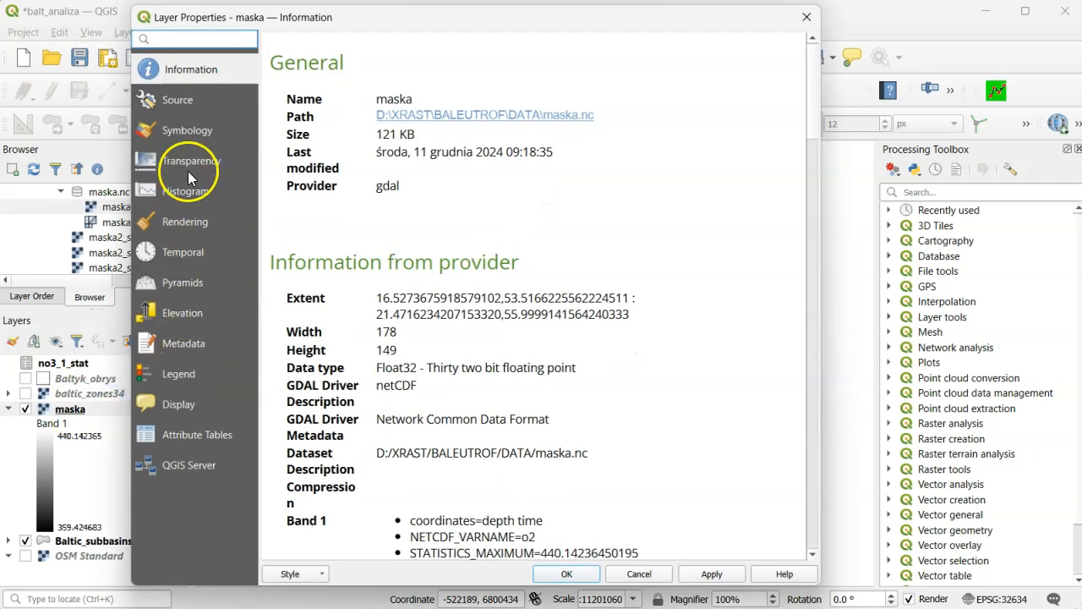
left_click(185, 103)
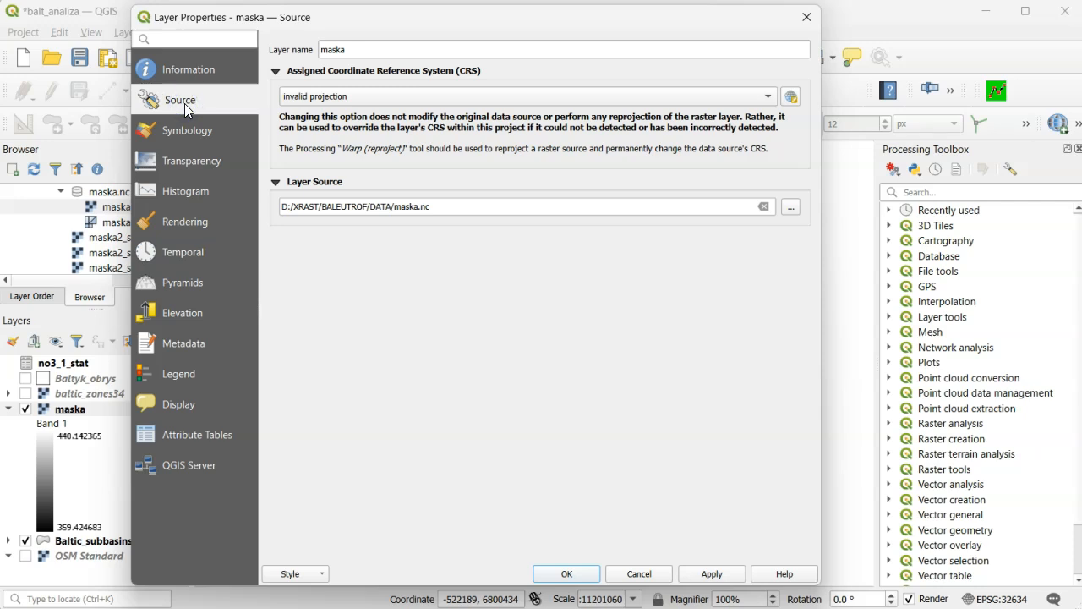
left_click(769, 94)
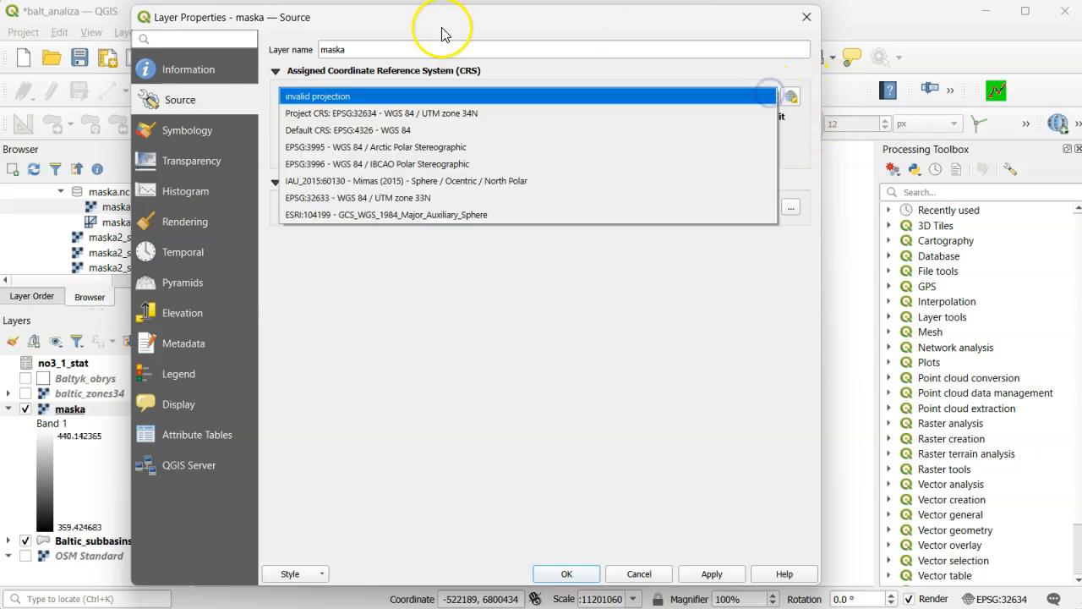
left_click(343, 135)
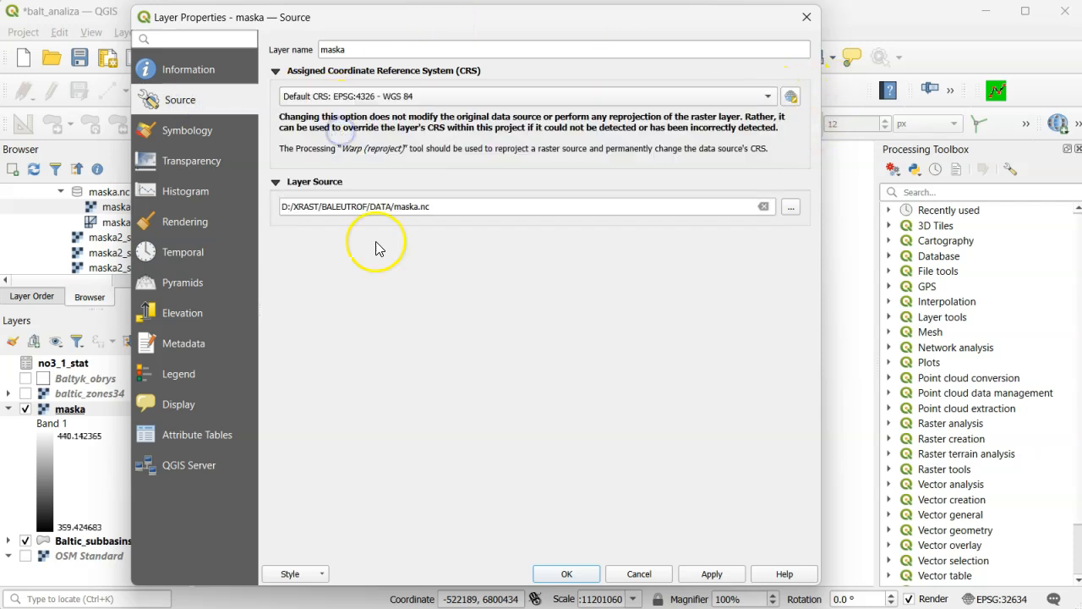
left_click(567, 573)
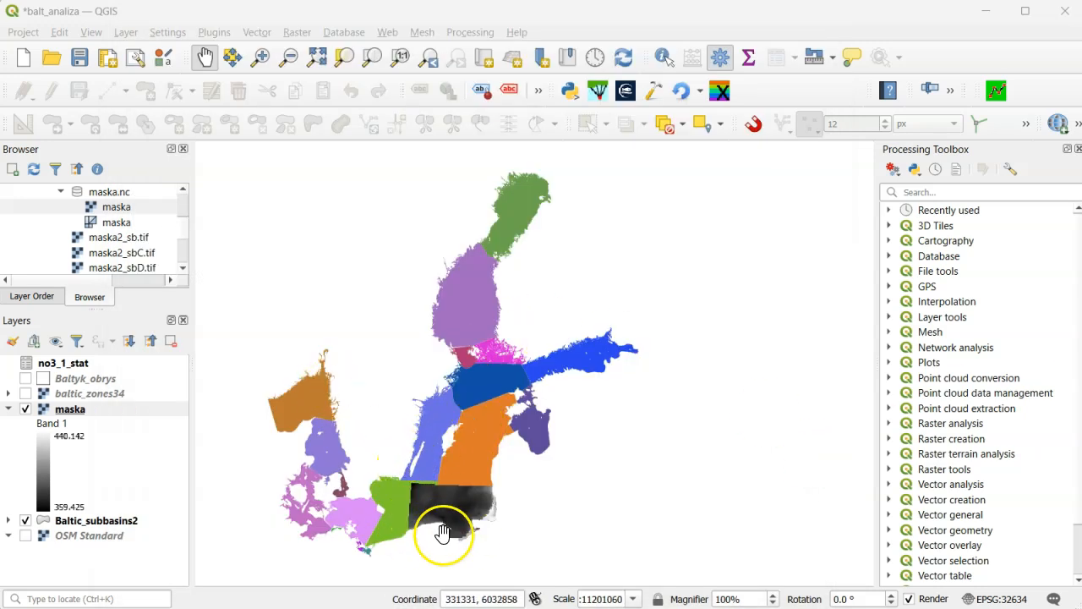
scroll(423, 520, "up", 3)
scroll(443, 527, "up", 5)
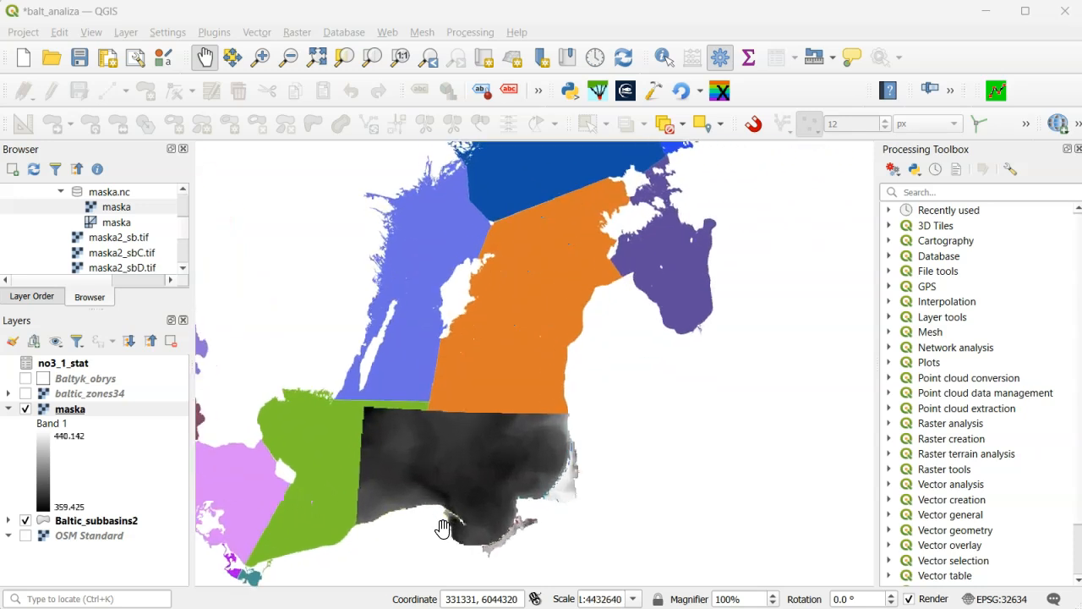
left_click(302, 358)
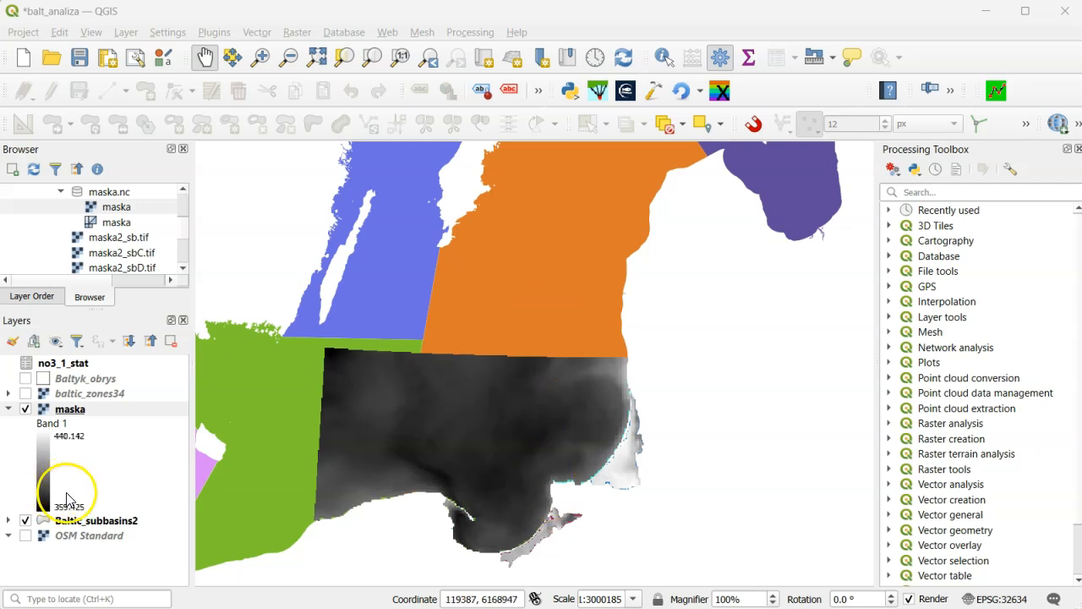
left_click(25, 408)
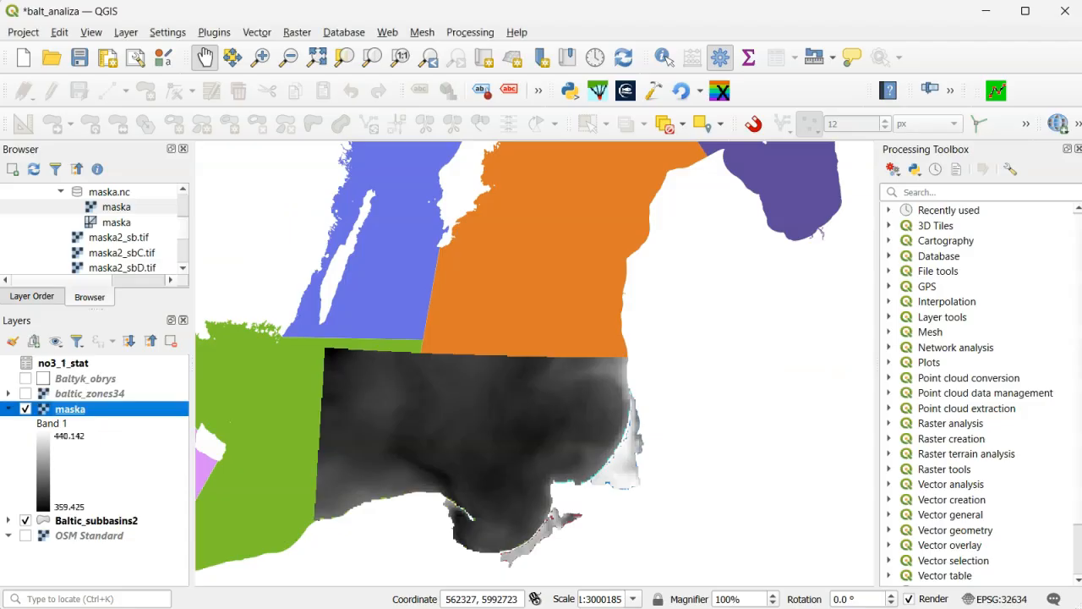
- Open the Rasterize (vector to raster) tool with Baltic_subbasins2 as input layer and obrys_balt as burn-in field
left_click(941, 195)
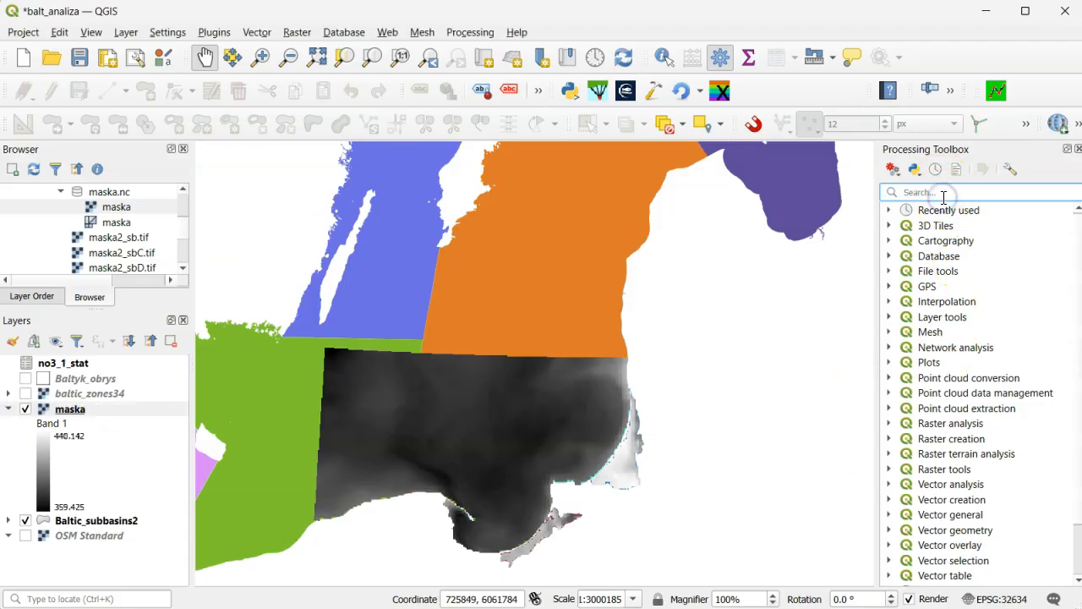
type("Rasteriz")
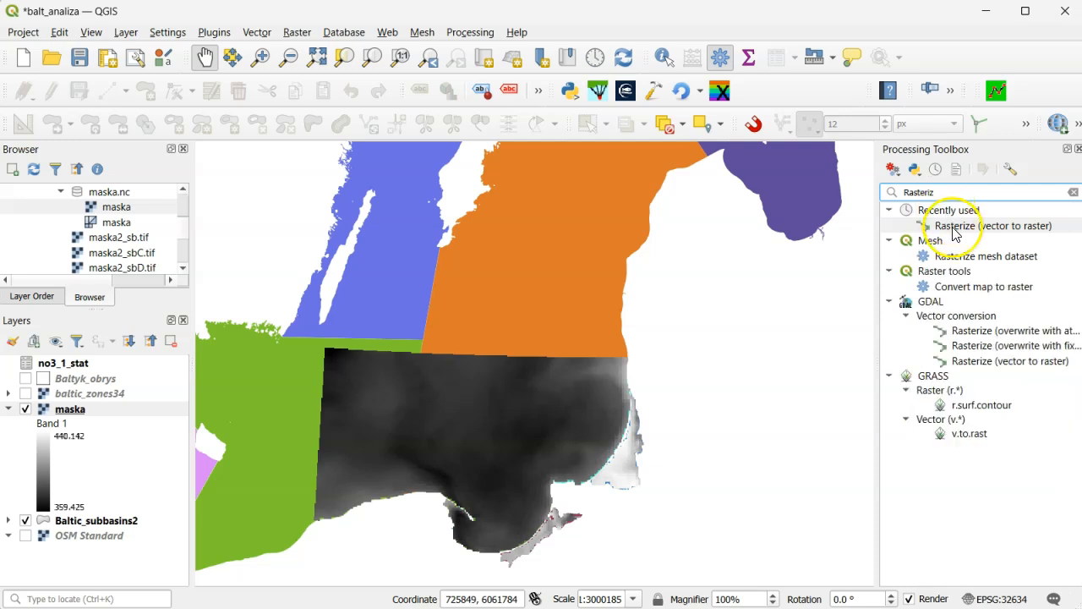
left_click(953, 230)
double_click(953, 230)
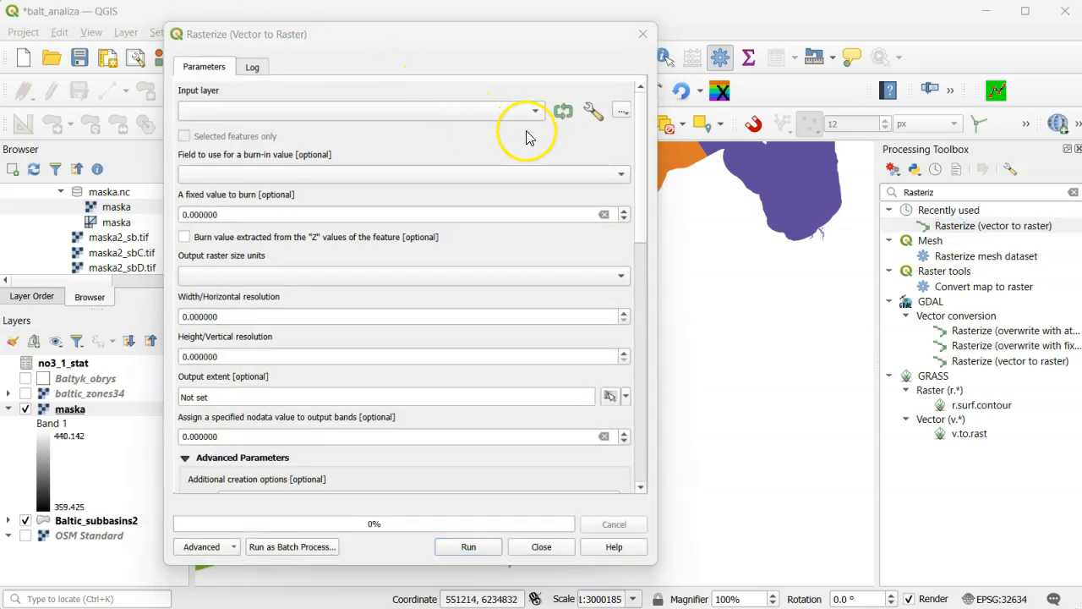
left_click(535, 111)
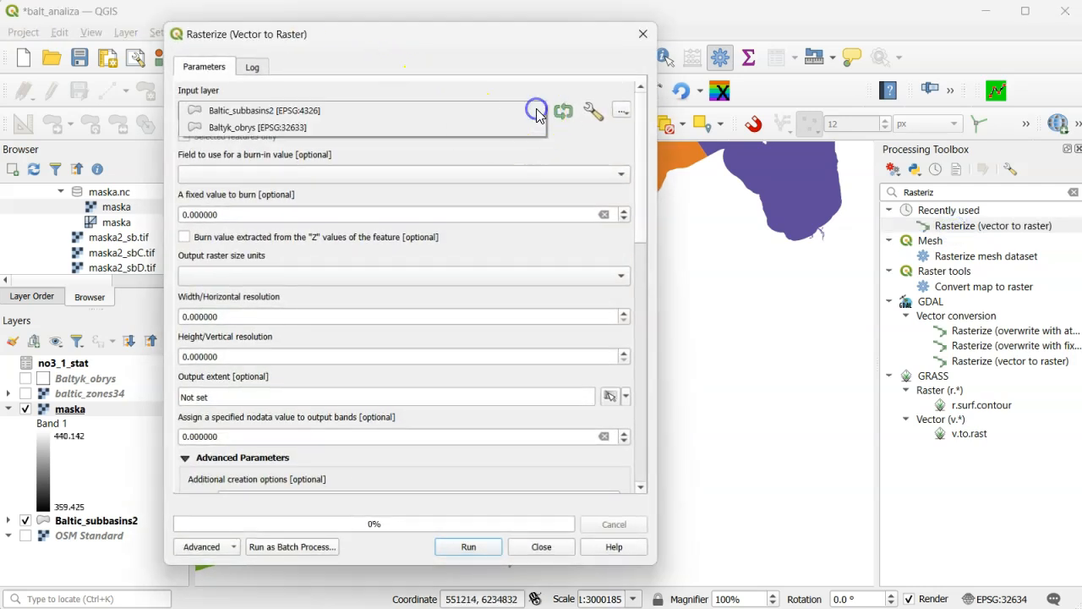
left_click(340, 113)
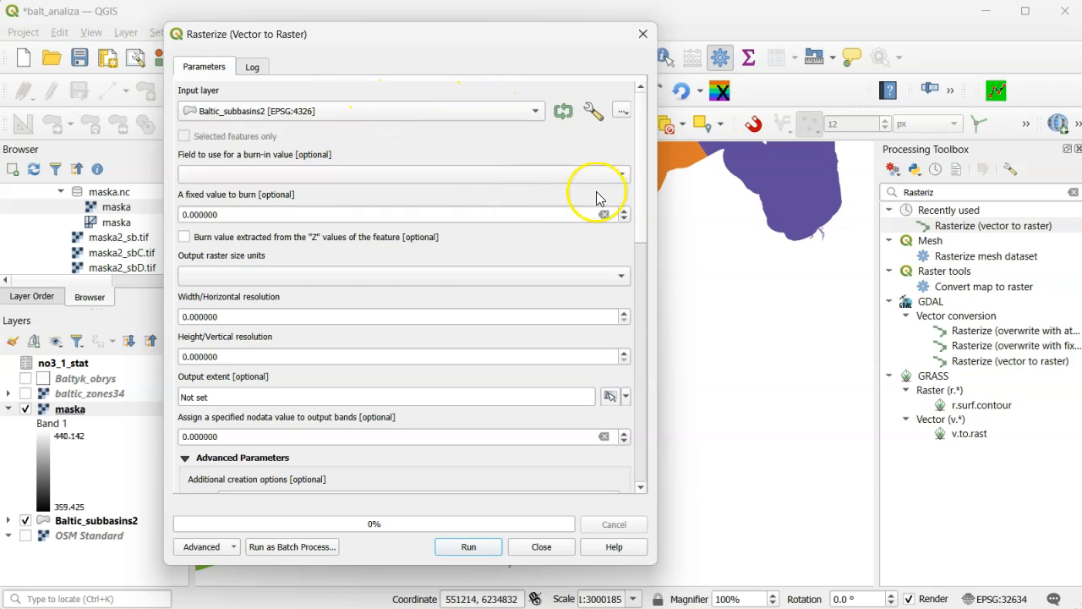
left_click(621, 174)
left_click(258, 212)
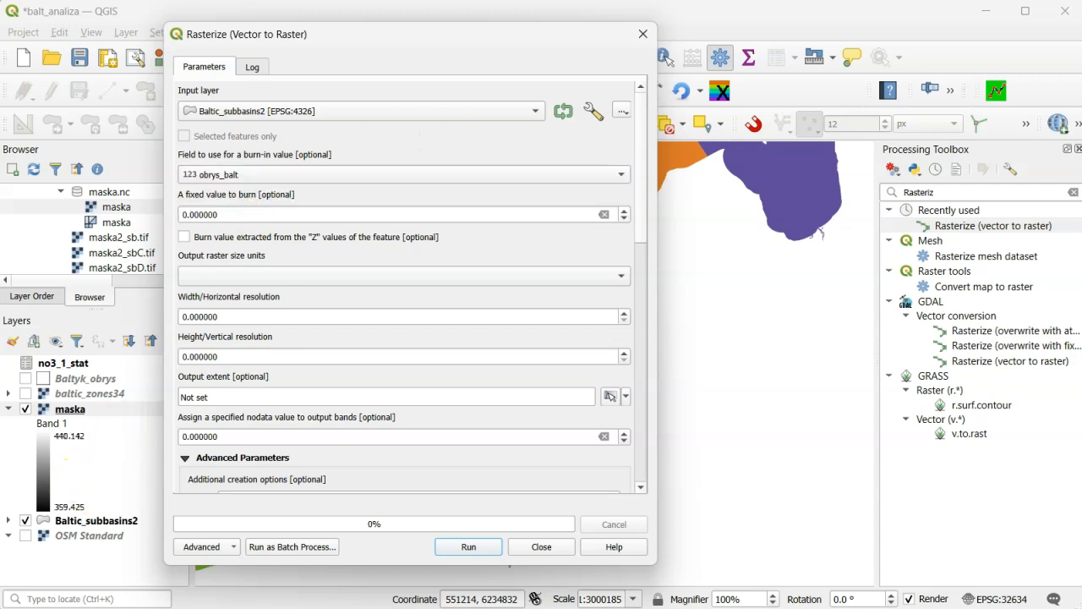
- Set the output raster size units to Pixels, with a width of 178 and a height of 149
left_click(621, 275)
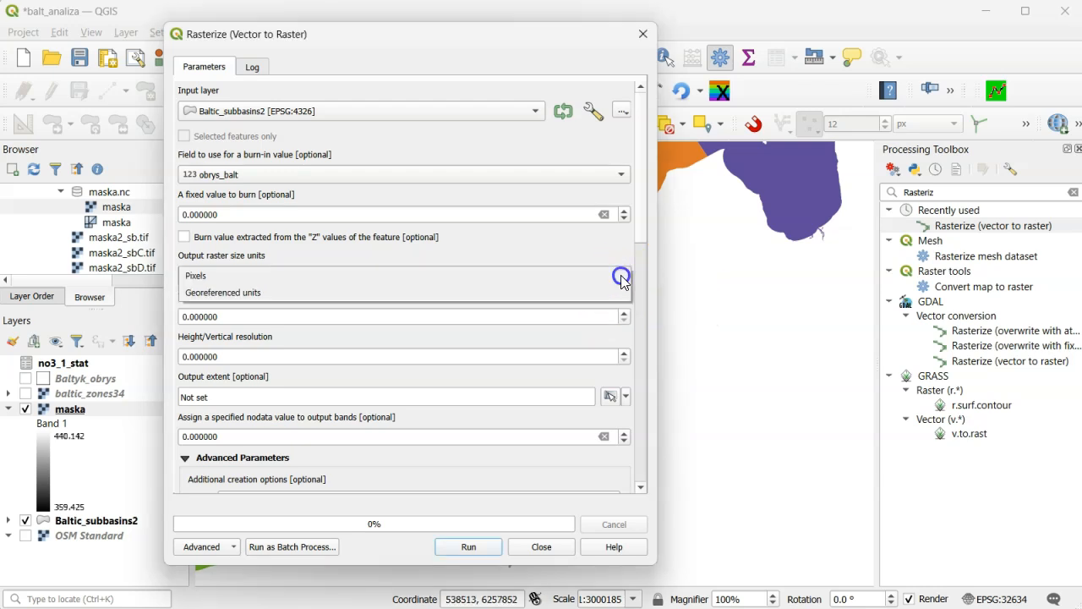
left_click(285, 276)
left_click(210, 316)
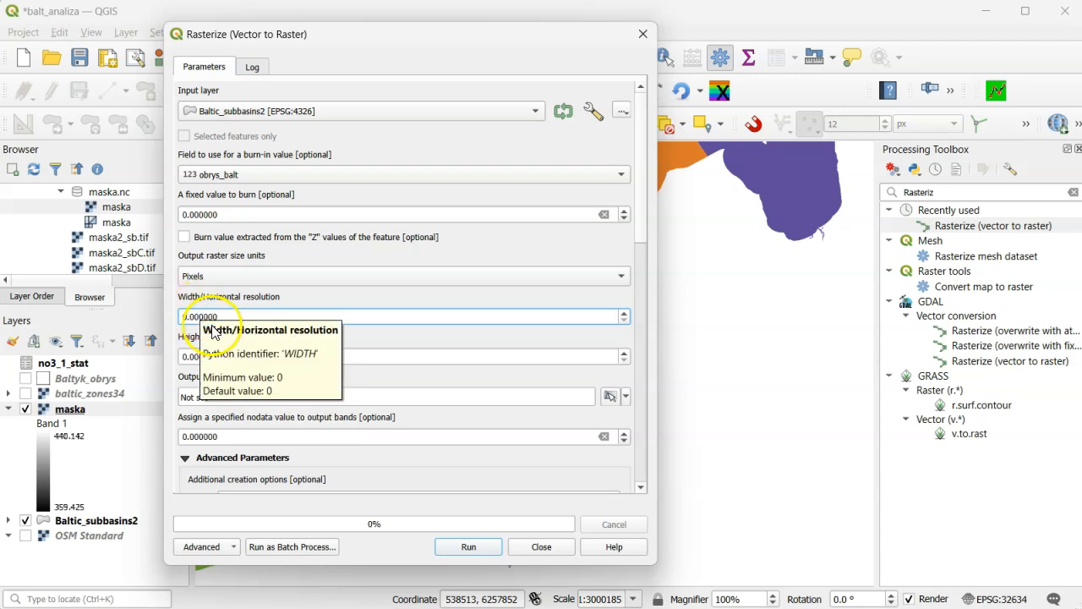
left_click_drag(217, 316, 148, 310)
type("1")
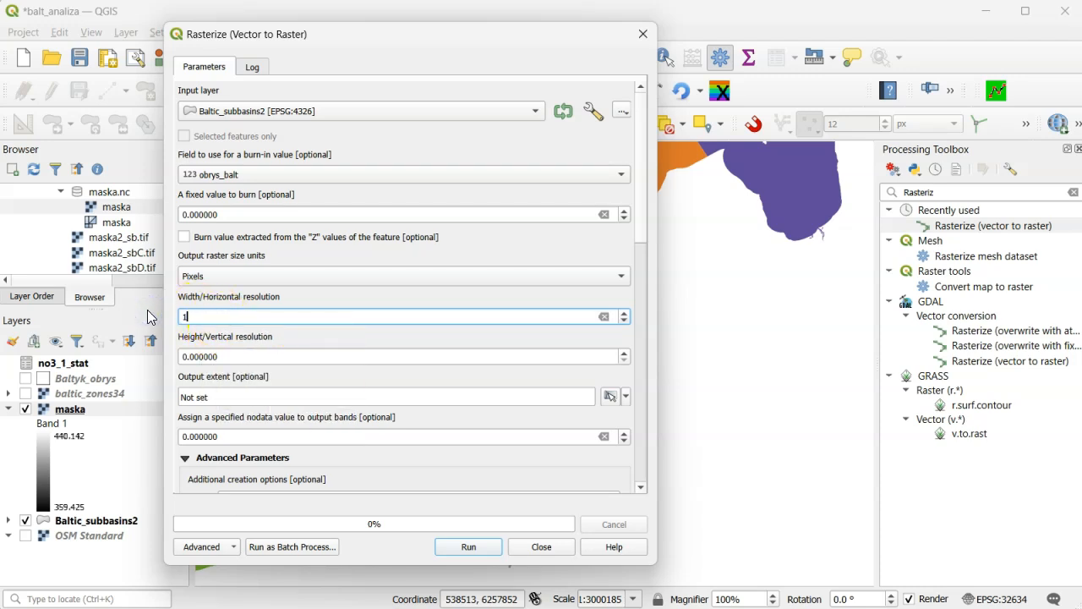
type("78")
left_click_drag(227, 356, 161, 359)
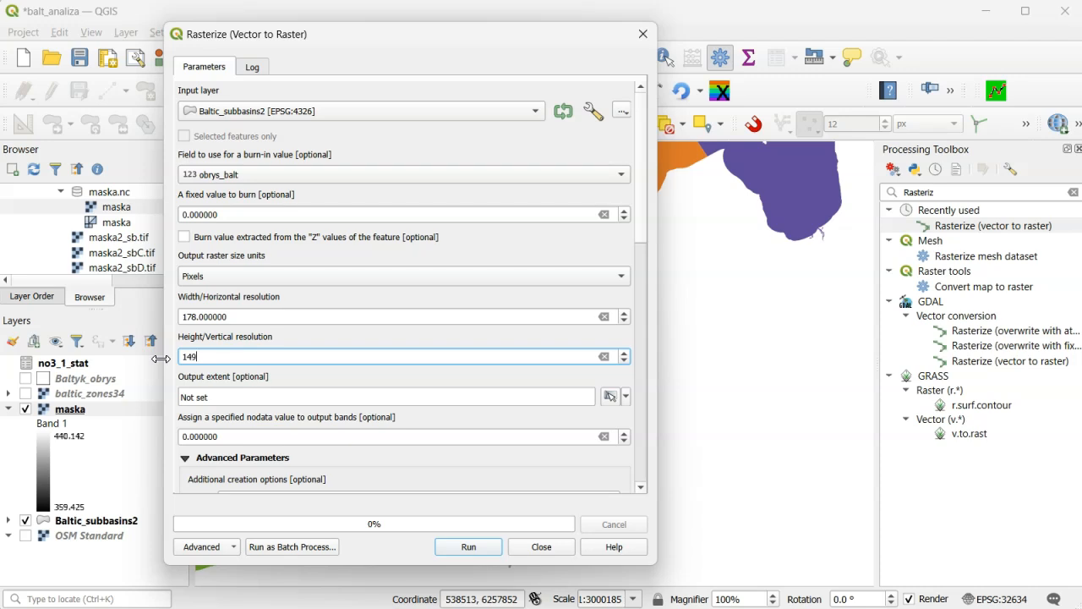
left_click(398, 330)
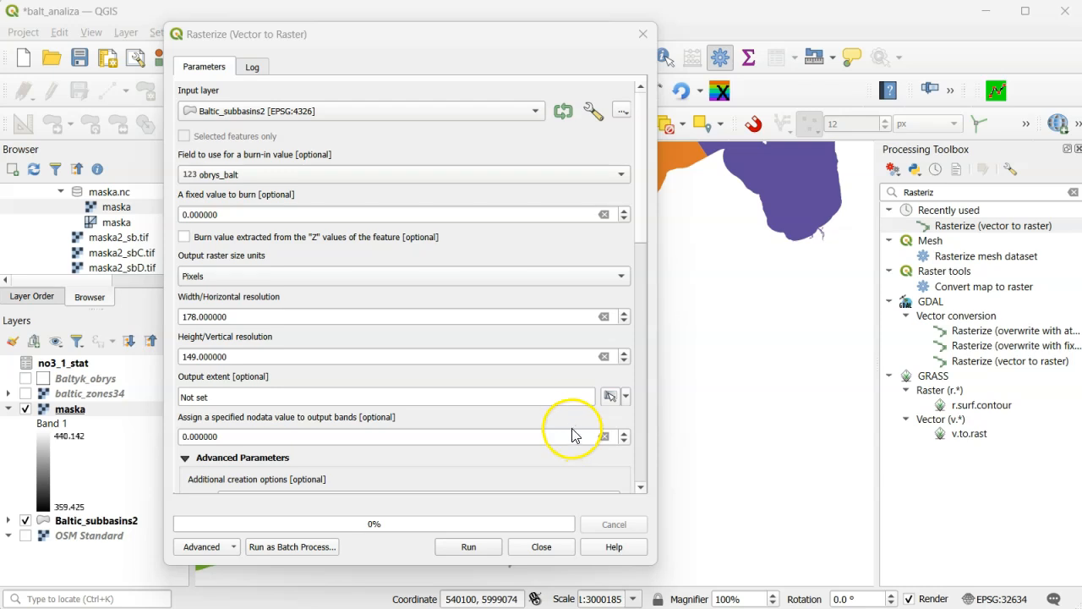
- Take the output extent from the maska layer and run Rasterize to a temporary raster
left_click(625, 397)
mouse_move(643, 416)
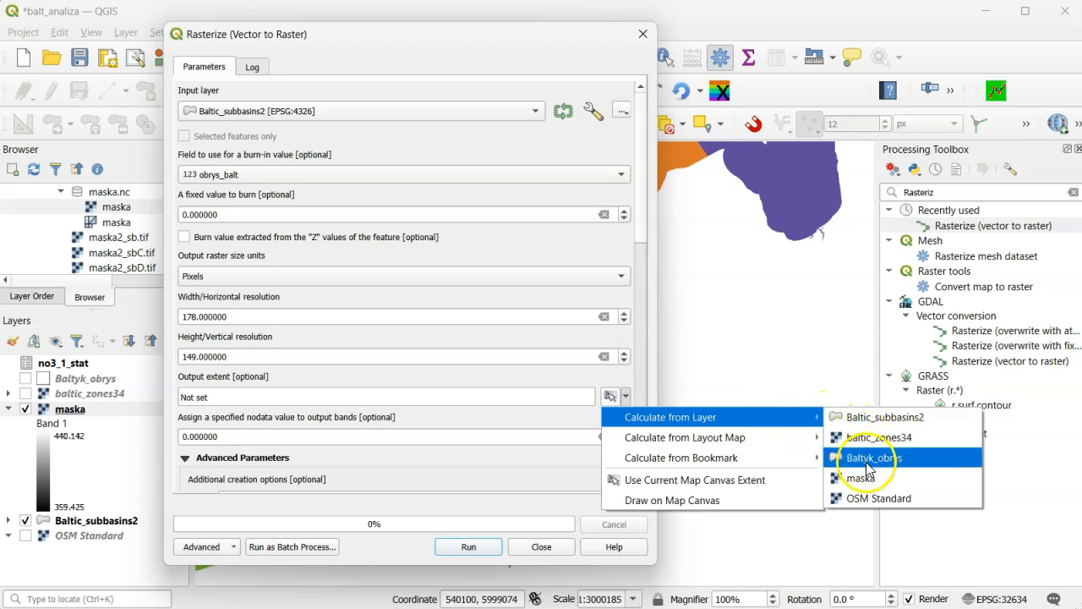
left_click(864, 477)
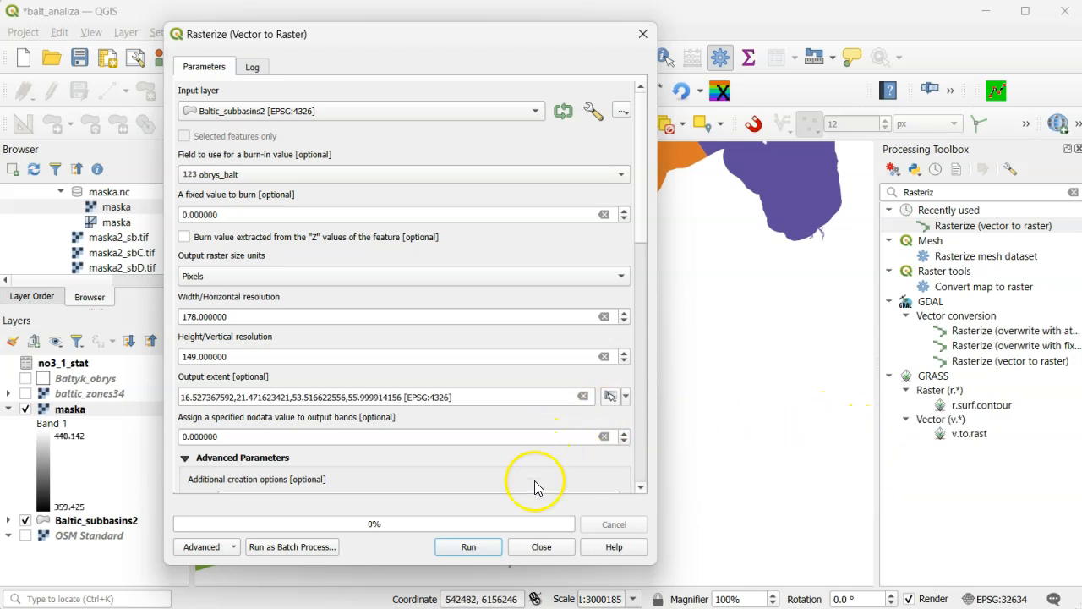
left_click(468, 548)
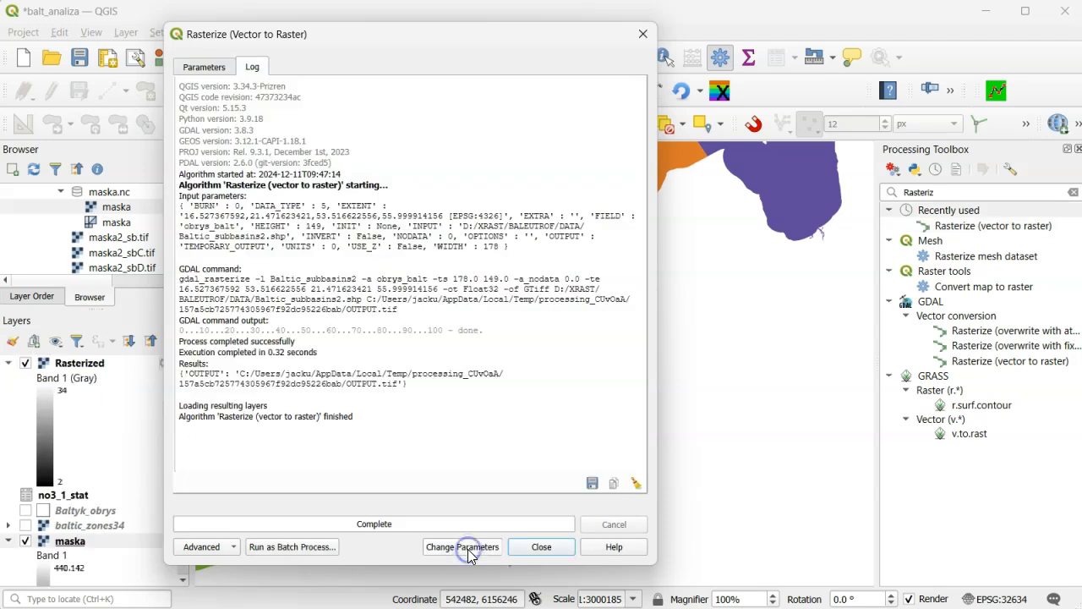
left_click(642, 34)
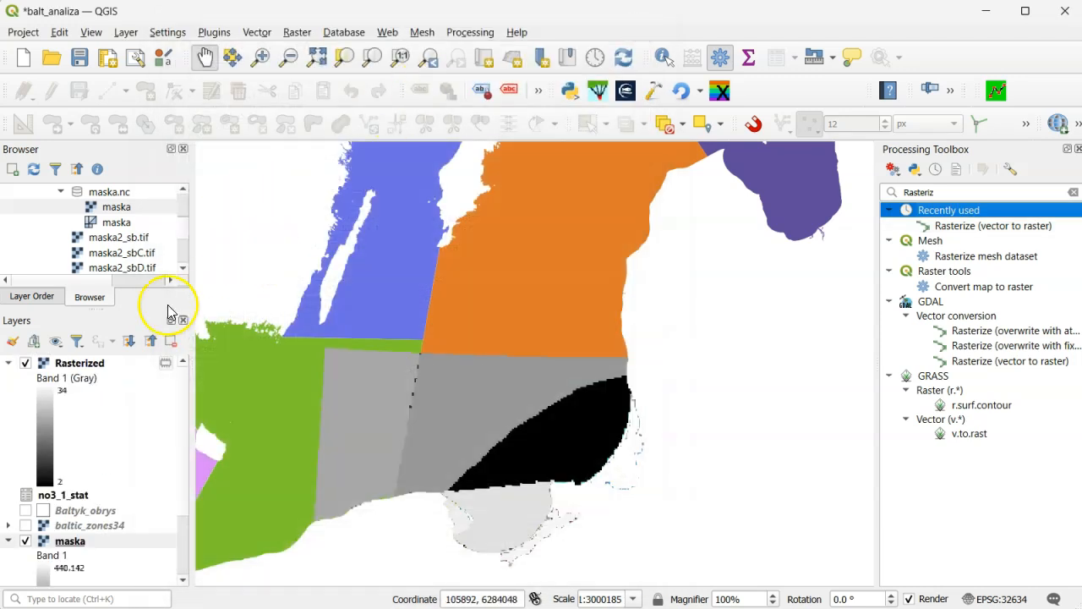
- Check the extent, width and height in the Rasterized layer's information properties
right_click(98, 368)
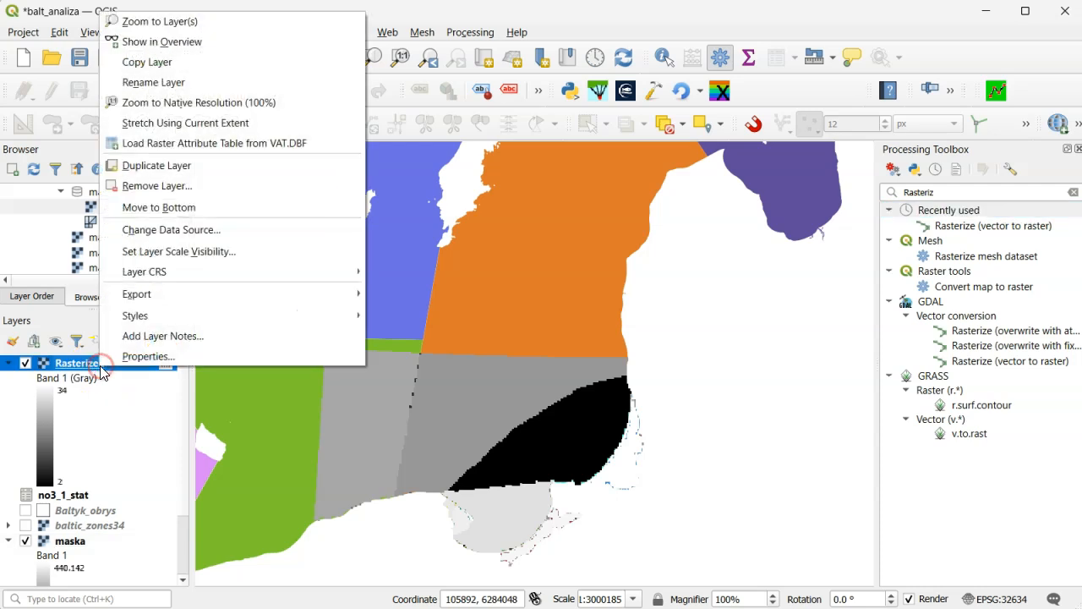
left_click(143, 356)
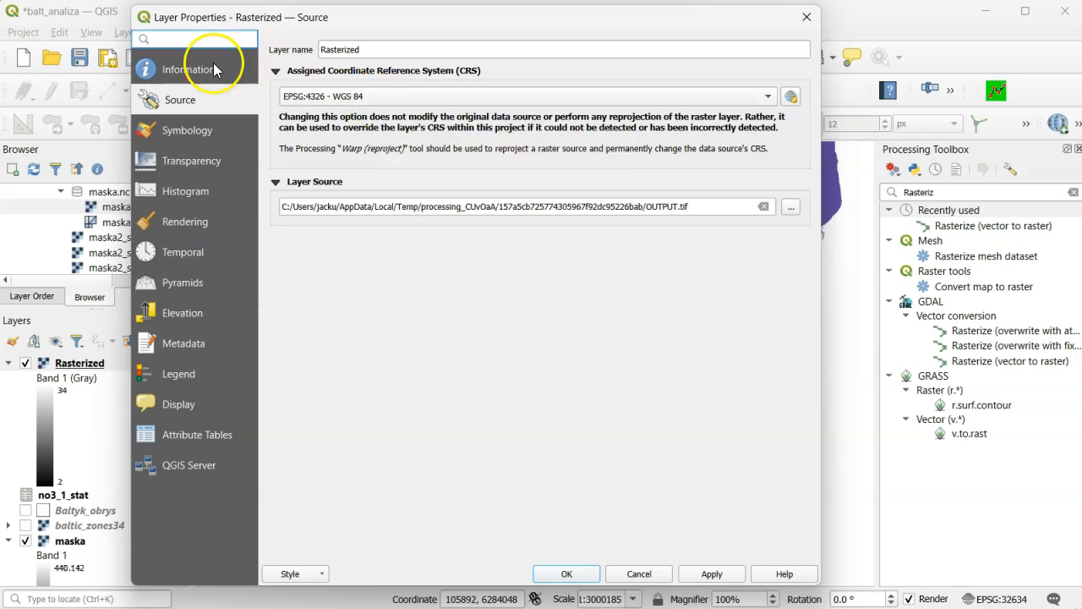
left_click(211, 67)
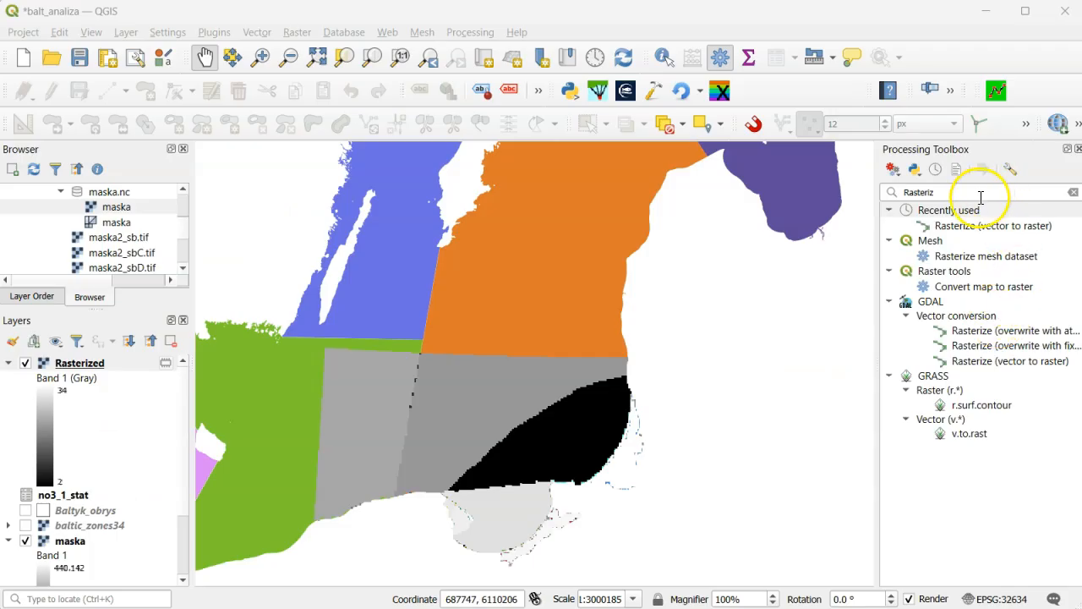
- Open the Fill NoData cells tool with Rasterized as raster input and set the fill value to 0
double_click(972, 192)
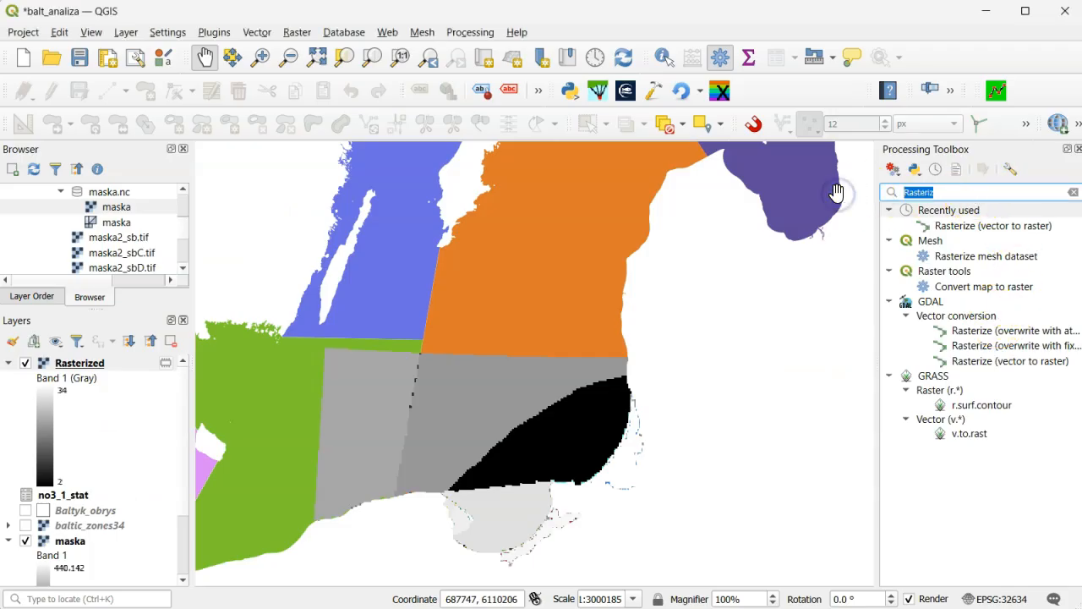
type("Fill")
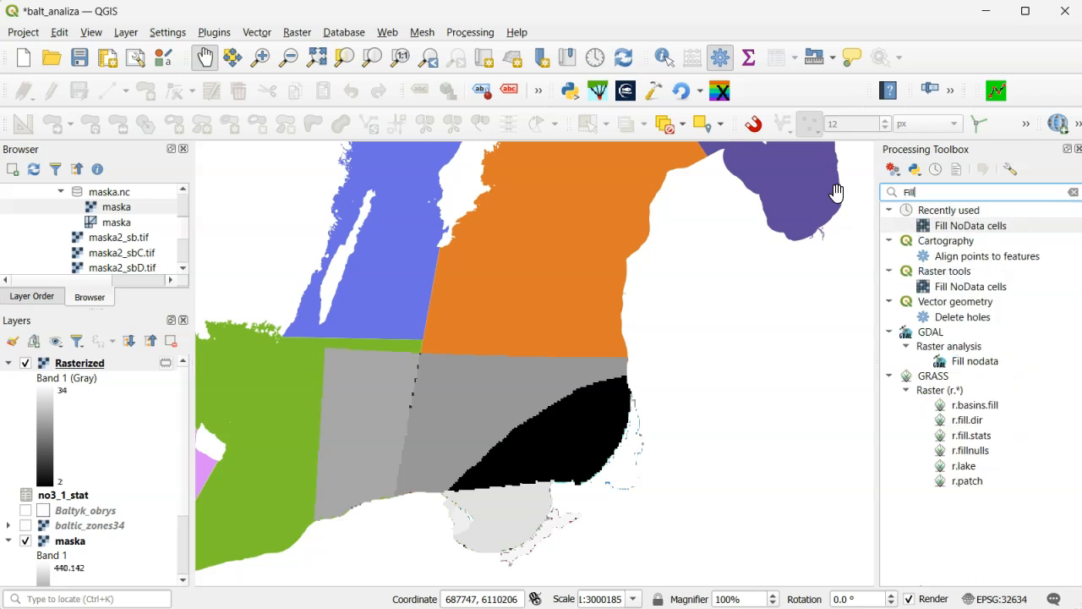
double_click(948, 288)
left_click(658, 332)
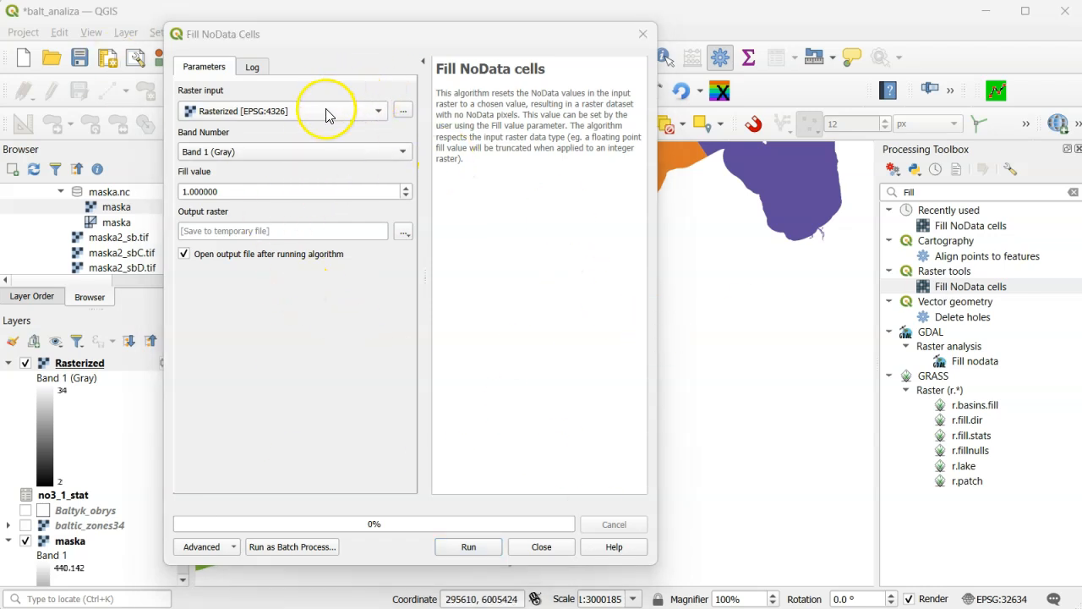
left_click_drag(240, 191, 188, 185)
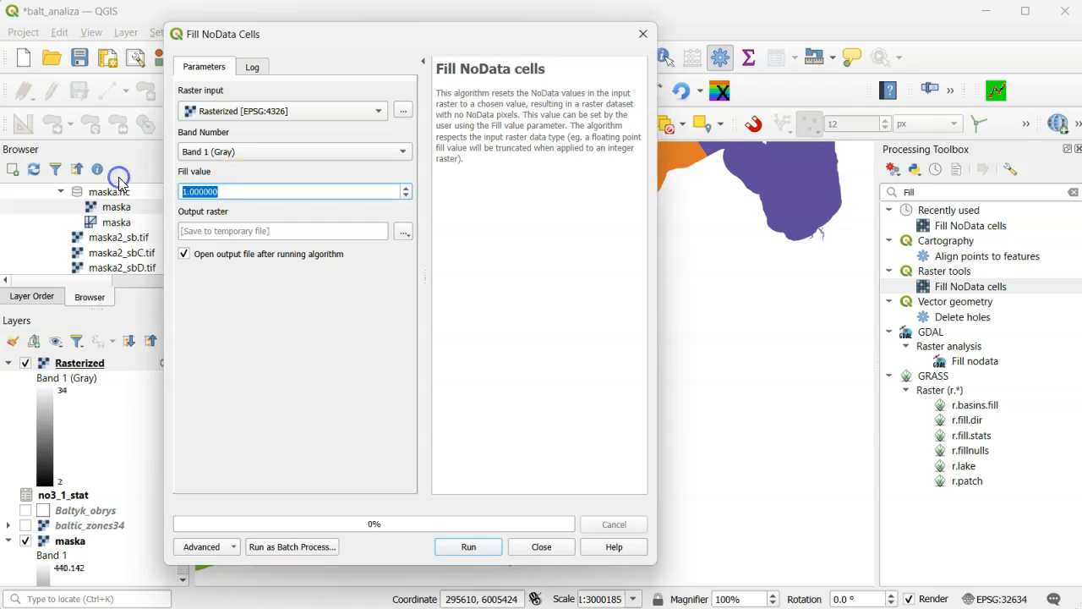
- Set the output raster to maska_proj.tif in the DATA folder and run Fill NoData cells
left_click(402, 233)
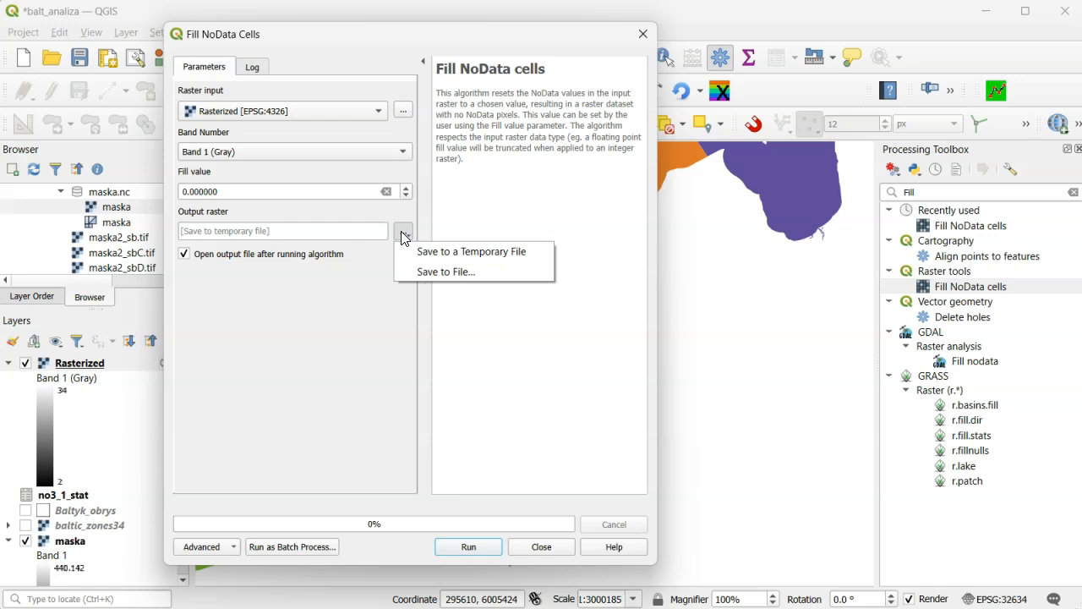
left_click(445, 271)
type("maska")
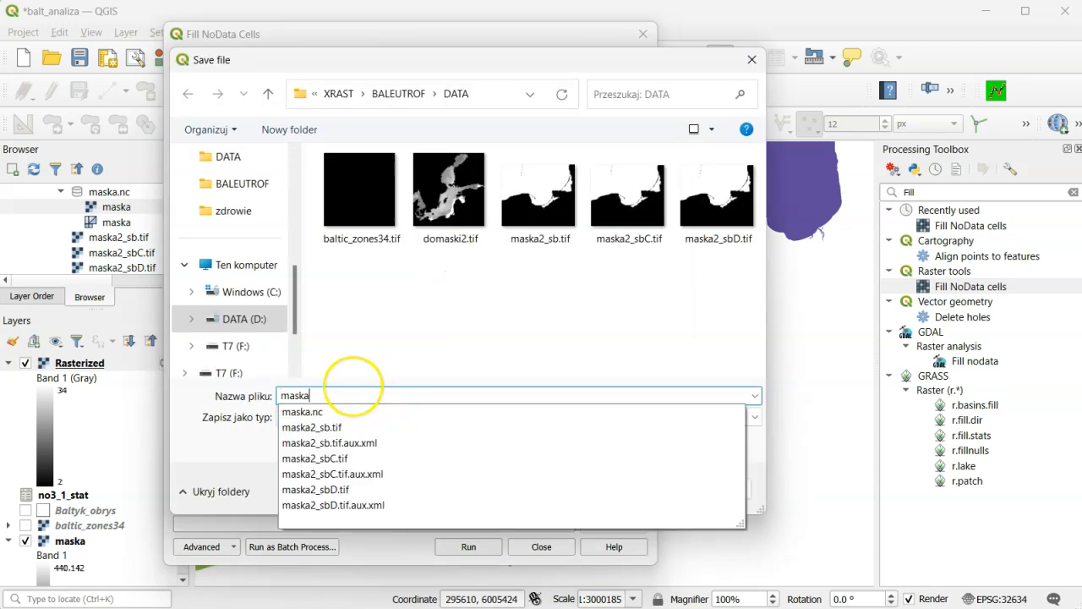
type("_proj")
key("Return")
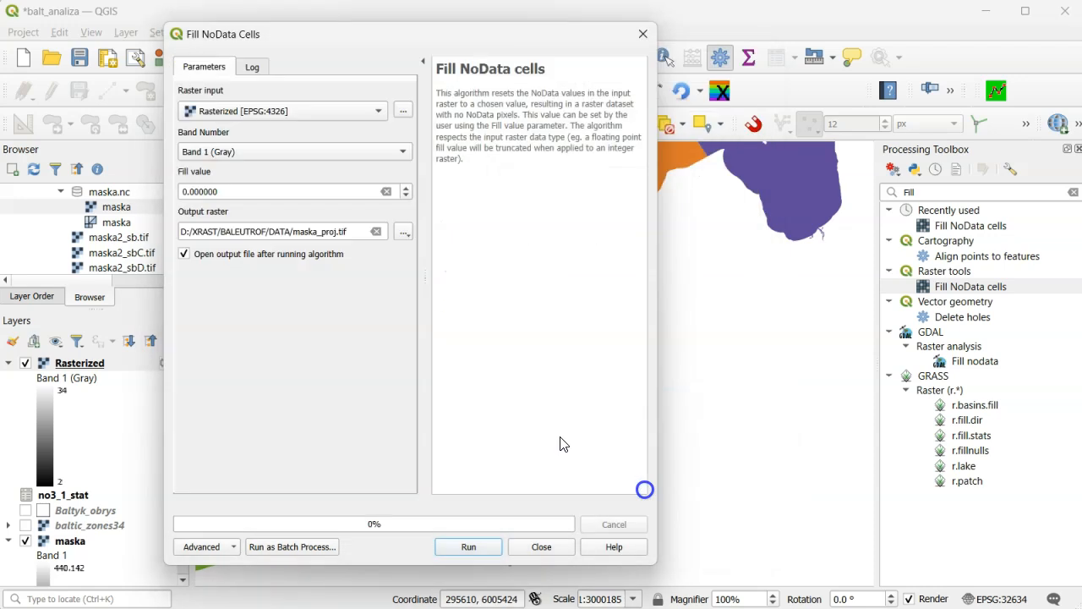
left_click(474, 545)
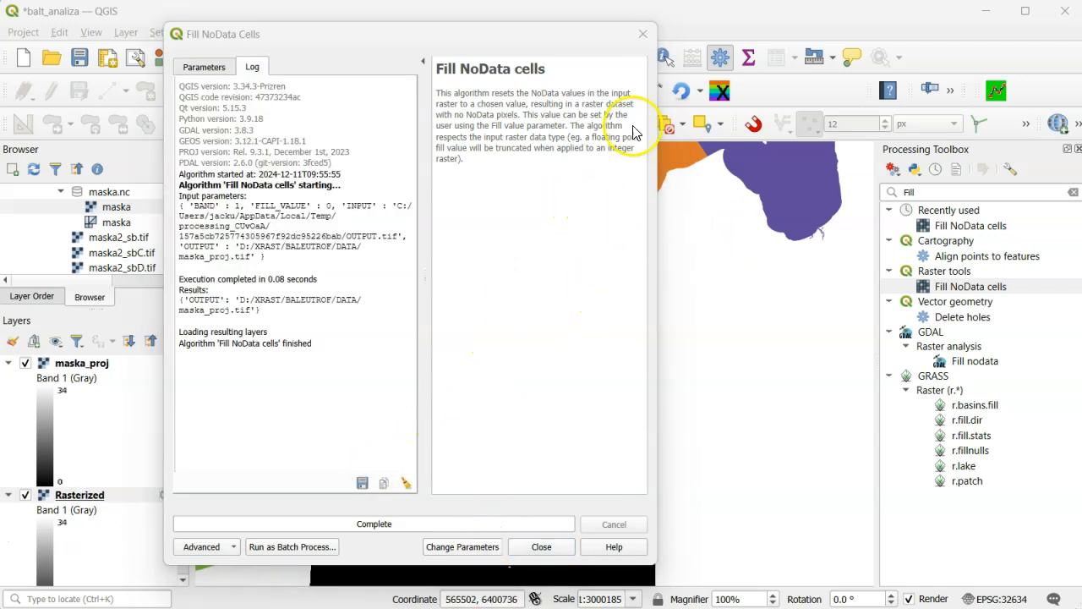
left_click(642, 34)
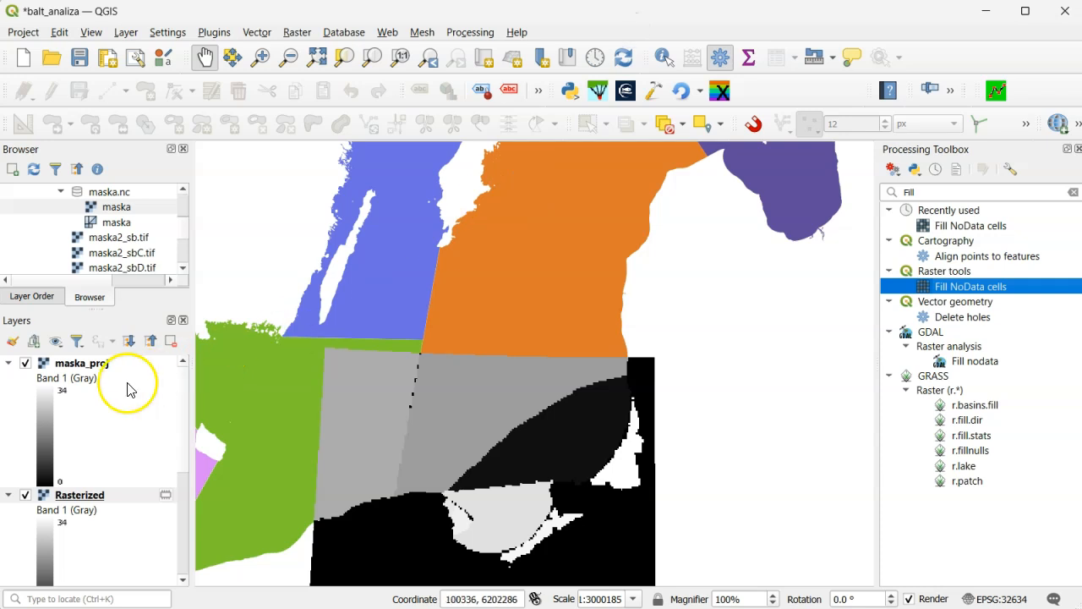
- Style the maska_proj layer as Paletted/Unique values and classify Band 1 with random colors
right_click(71, 370)
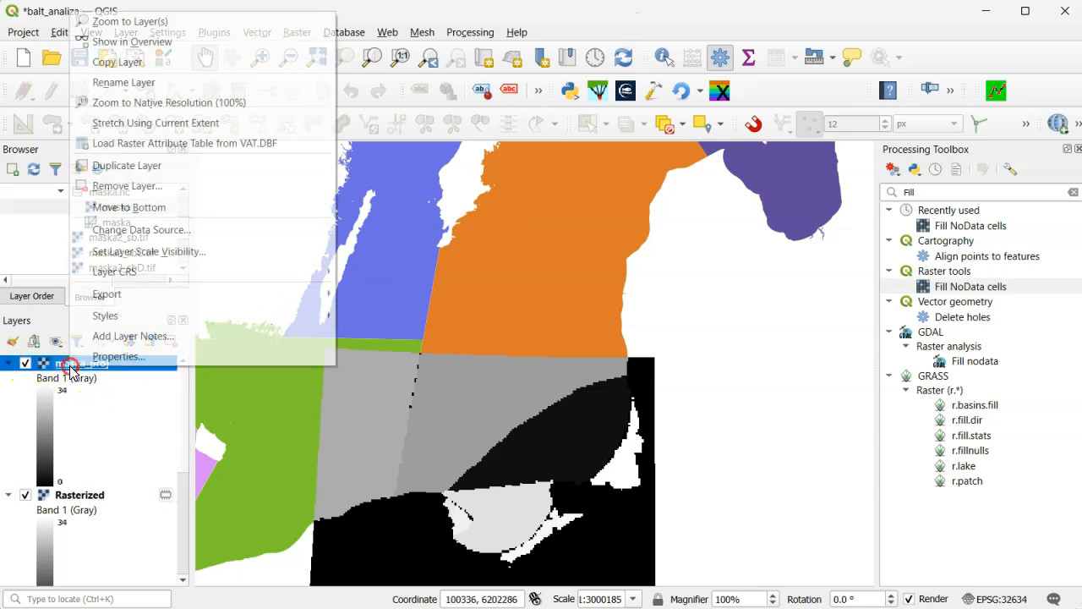
left_click(95, 356)
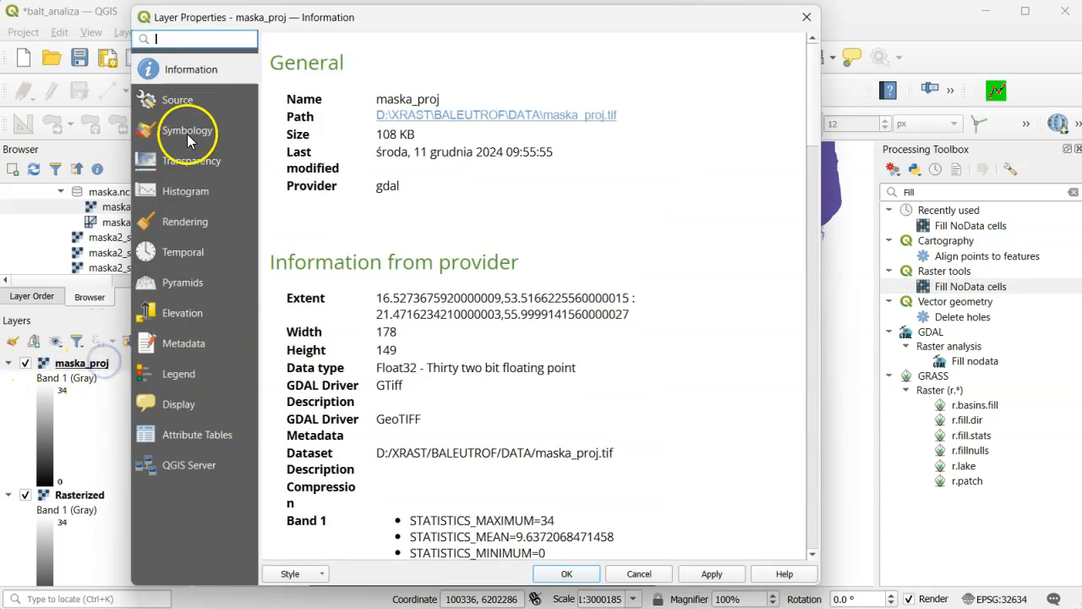
left_click(187, 135)
left_click(422, 64)
left_click(409, 53)
left_click(414, 377)
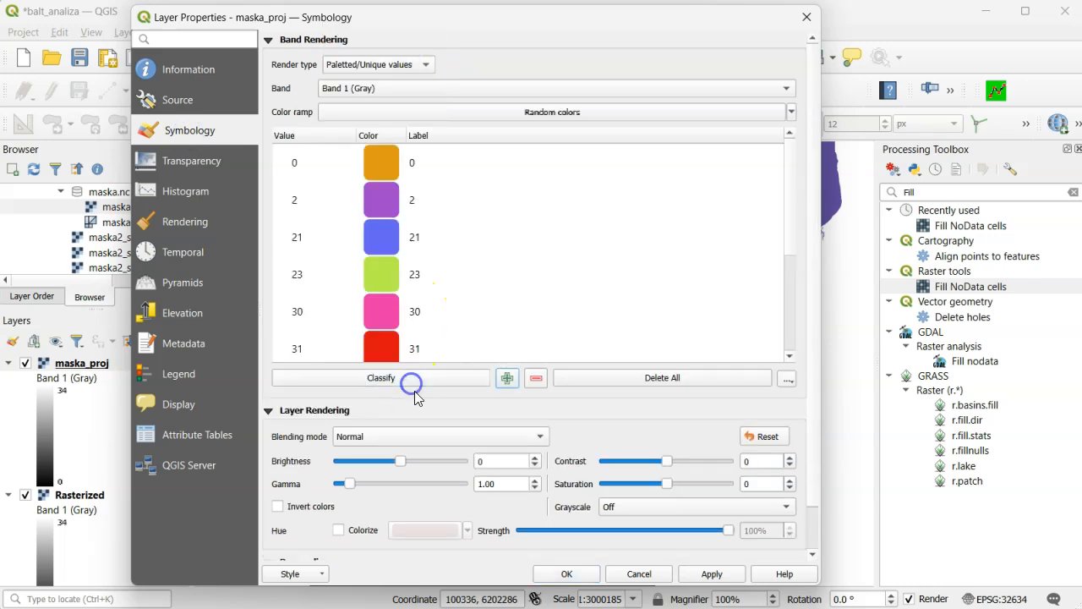
left_click(567, 573)
- Hide the maska and Baltic_subbasins2 layers to view the classified maska_proj mask on its own
scroll(73, 459, "down", 5)
left_click(25, 454)
left_click_drag(184, 404, 184, 442)
scroll(108, 548, "down", 3)
left_click(178, 437)
left_click(25, 563)
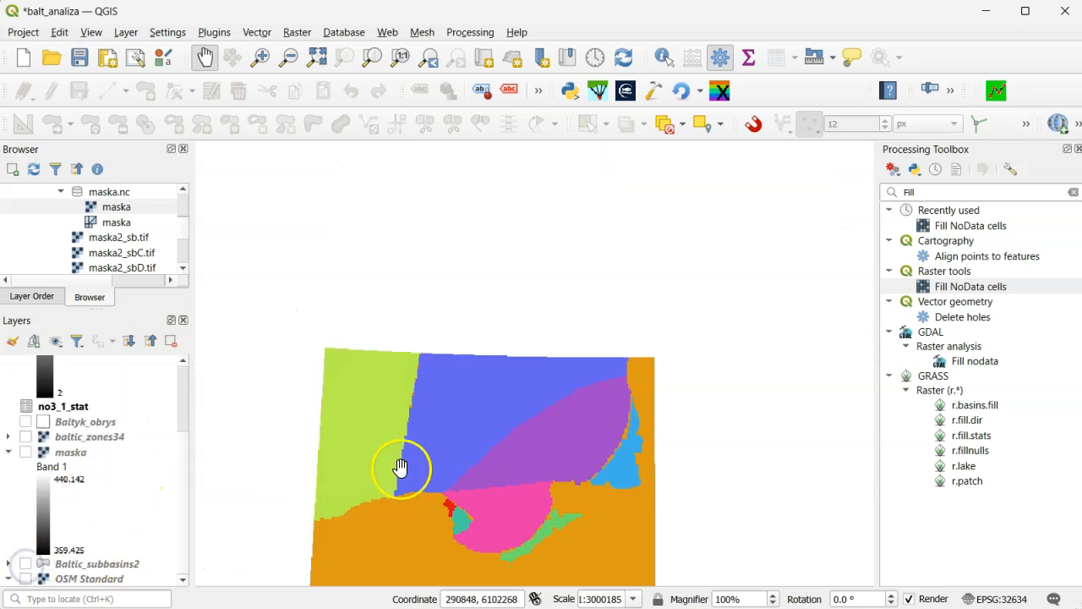
left_click_drag(401, 468, 409, 391)
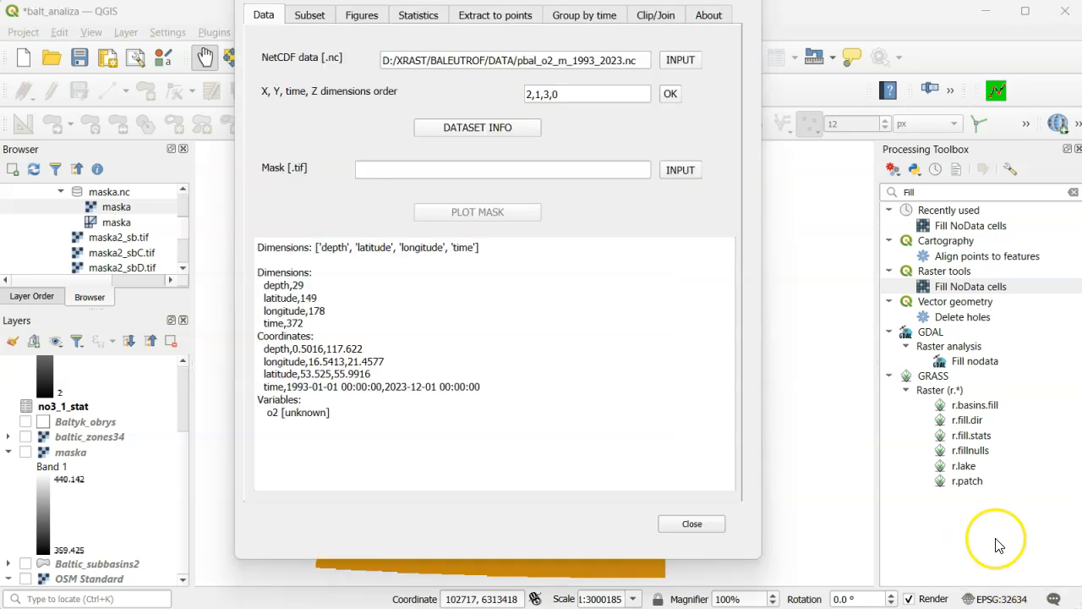
- Load maska_proj.tif as the mask for the NetCDF oxygen data in the Xraster plugin and plot it
left_click(680, 170)
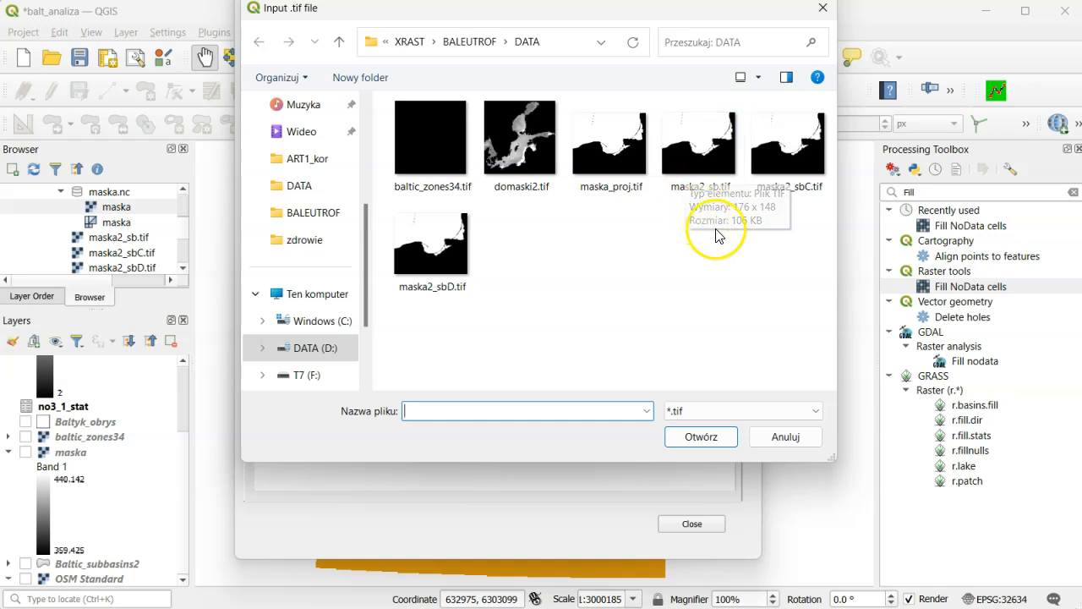
left_click(611, 176)
left_click(686, 429)
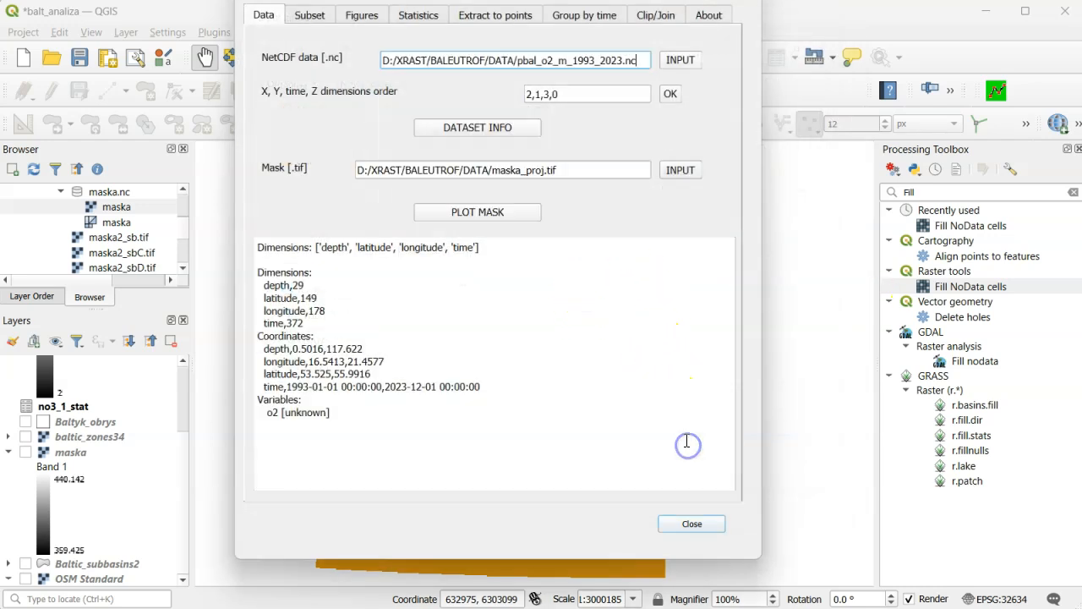
left_click(502, 212)
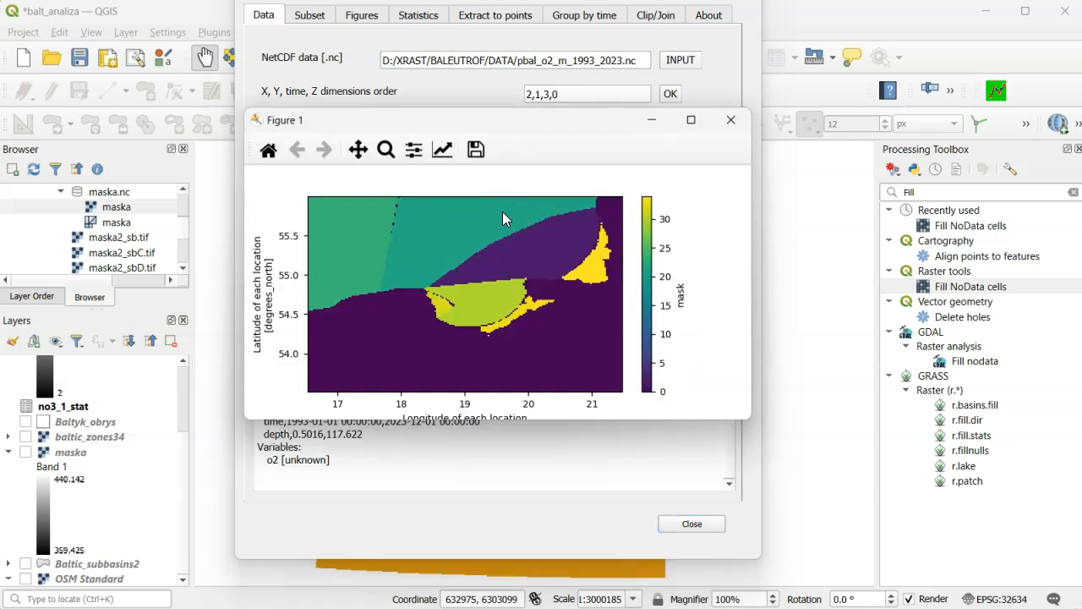